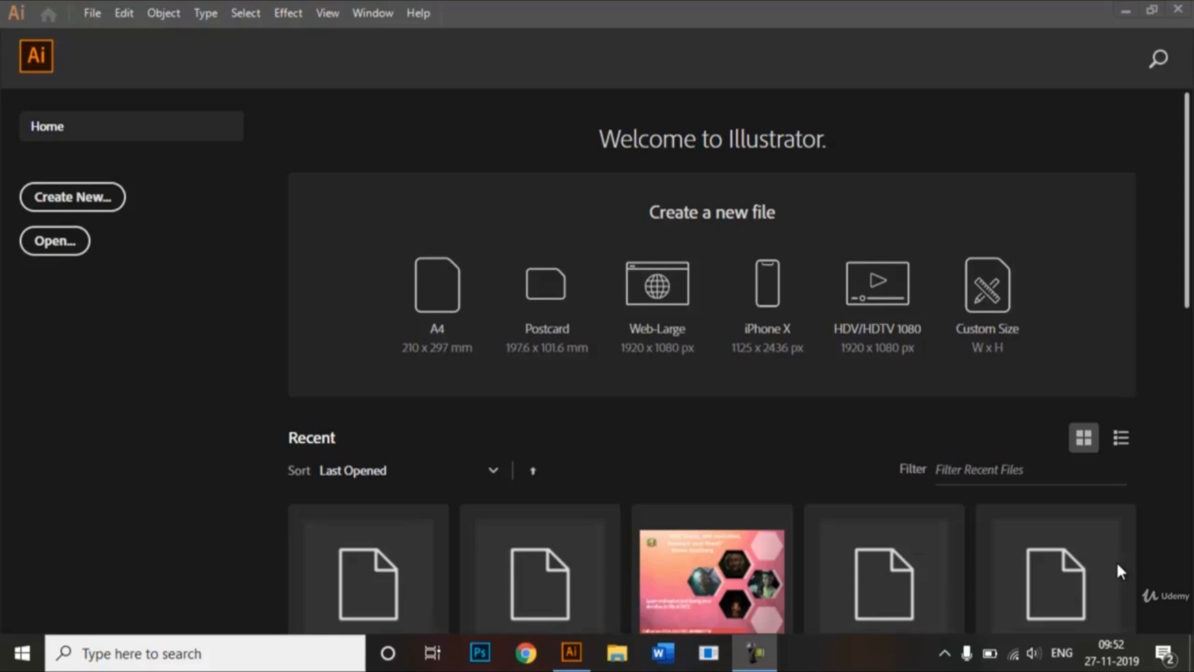
Create a 21 x 29.7 cm portrait A4 document named "Alignment and Text Tool" and choose the Essentials Classic workspace.
{"action": "left_click", "coordinate": [76, 207]}
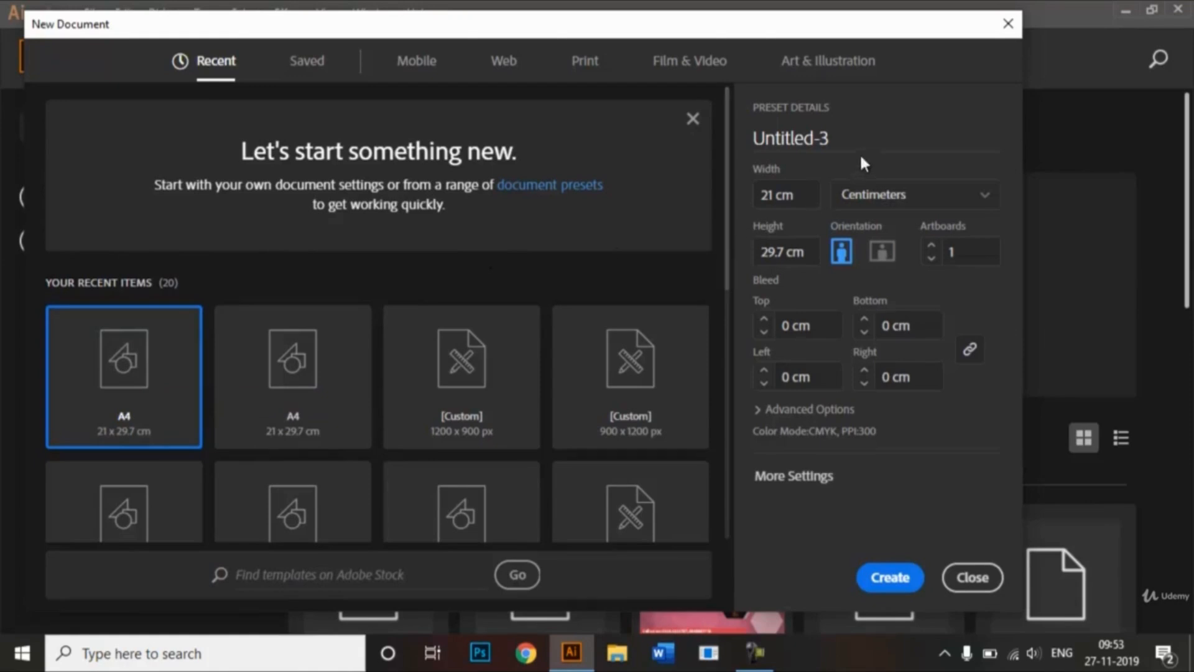
{"action": "left_click_drag", "start_coordinate": [853, 140], "coordinate": [751, 140]}
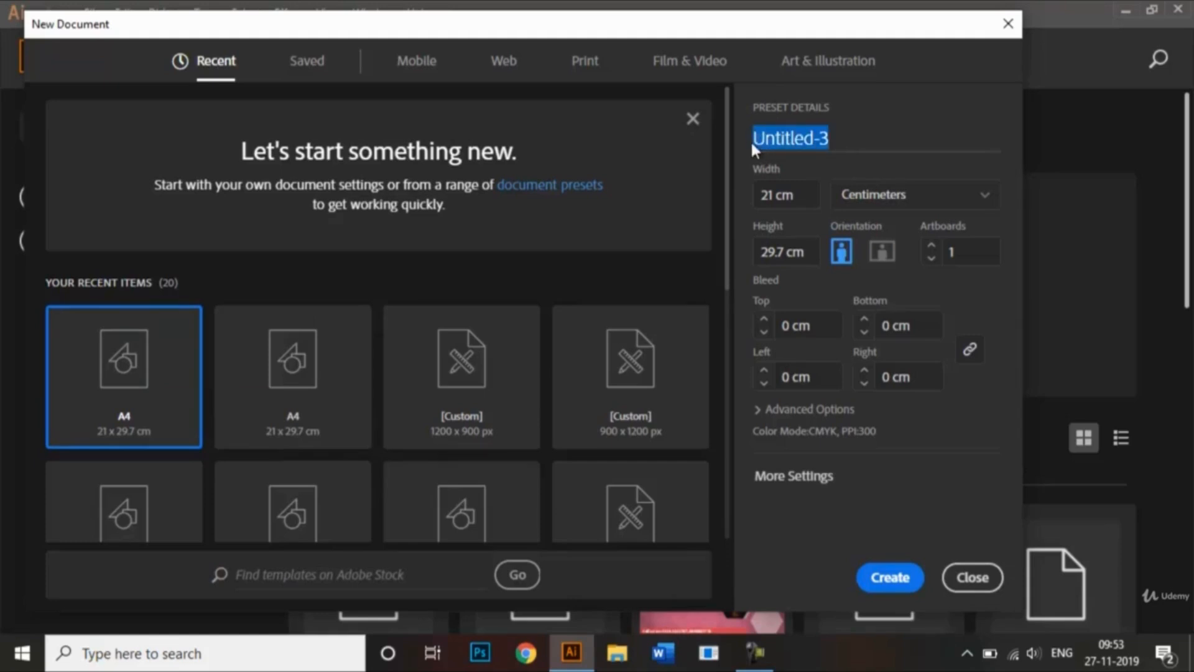
{"action": "key", "text": "BackSpace"}
{"action": "type", "text": "Ali"}
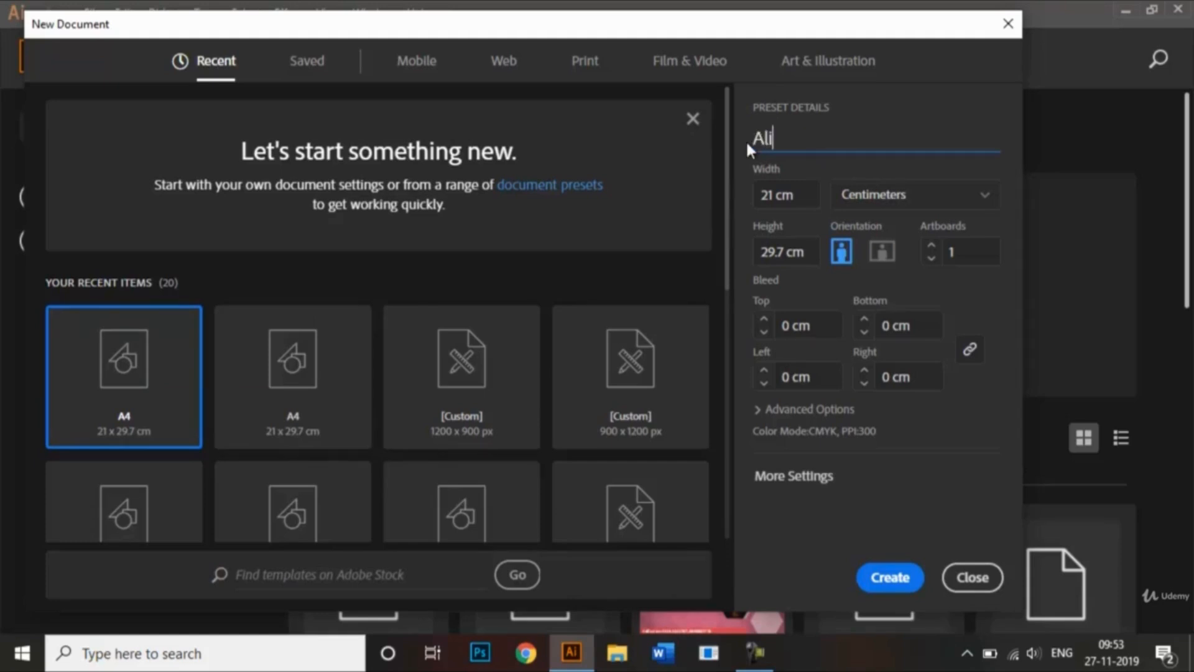
{"action": "type", "text": "gnment"}
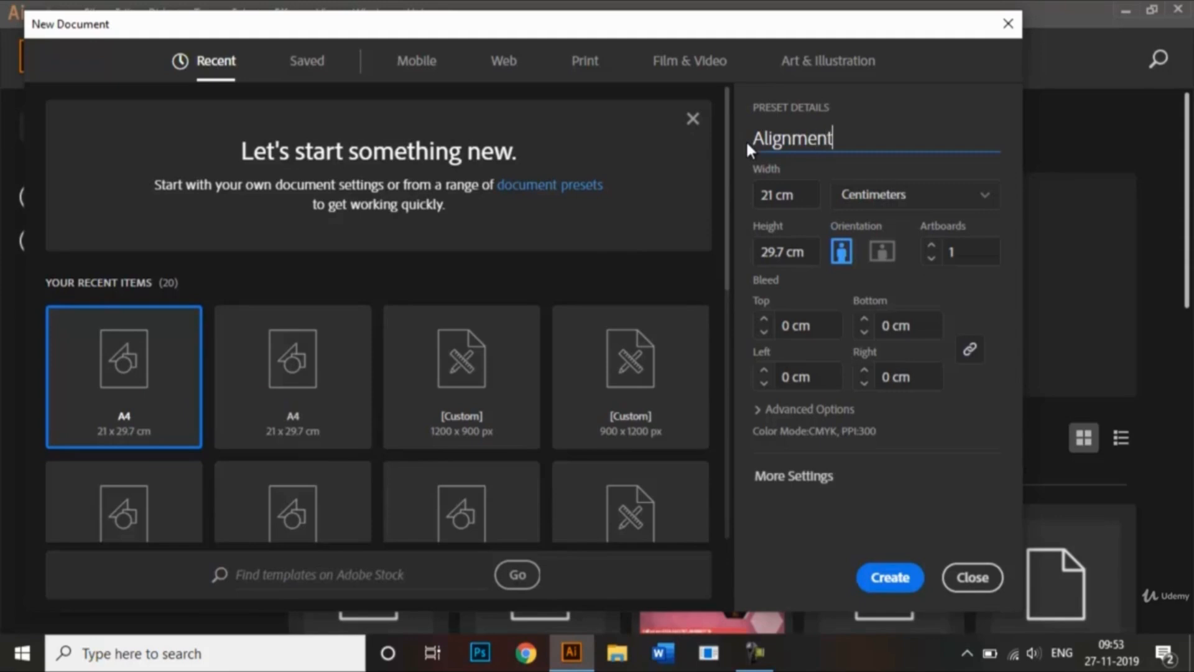
{"action": "type", "text": " and Text Tool"}
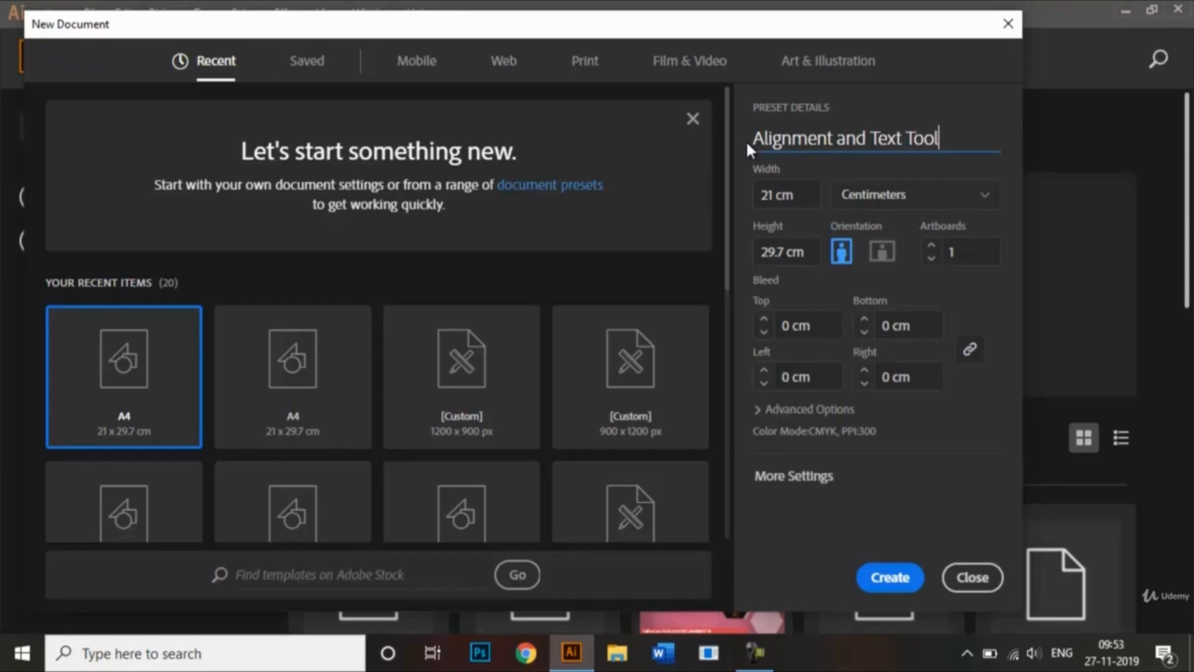
{"action": "left_click_drag", "start_coordinate": [726, 137], "coordinate": [741, 230]}
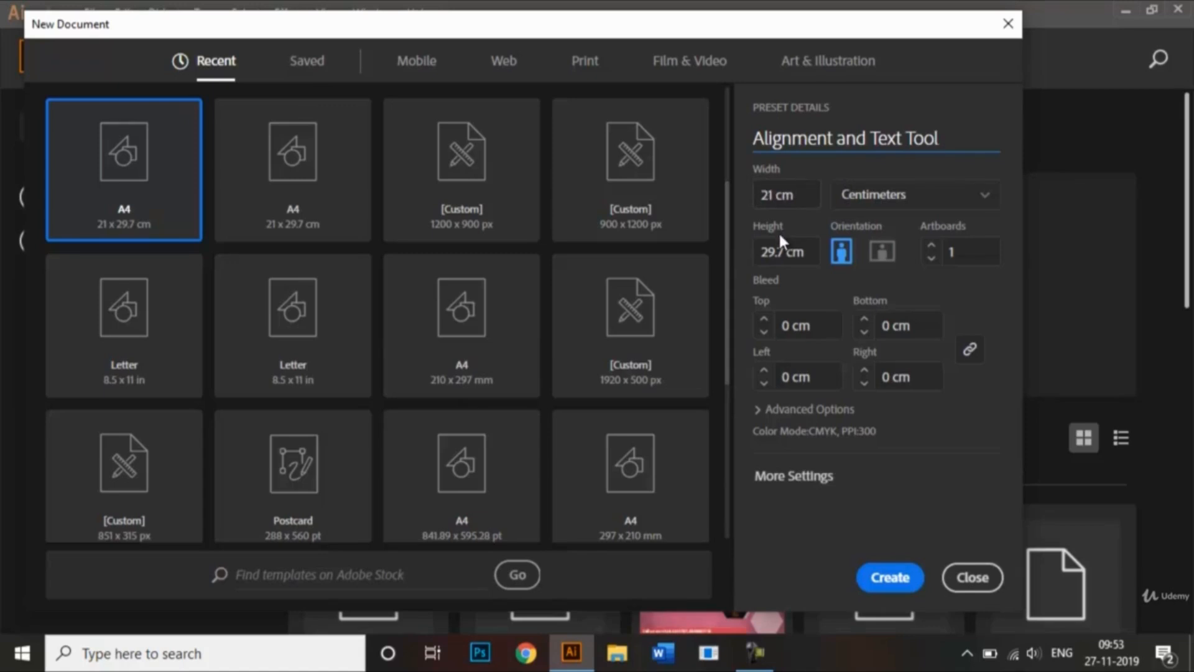
{"action": "left_click", "coordinate": [896, 581]}
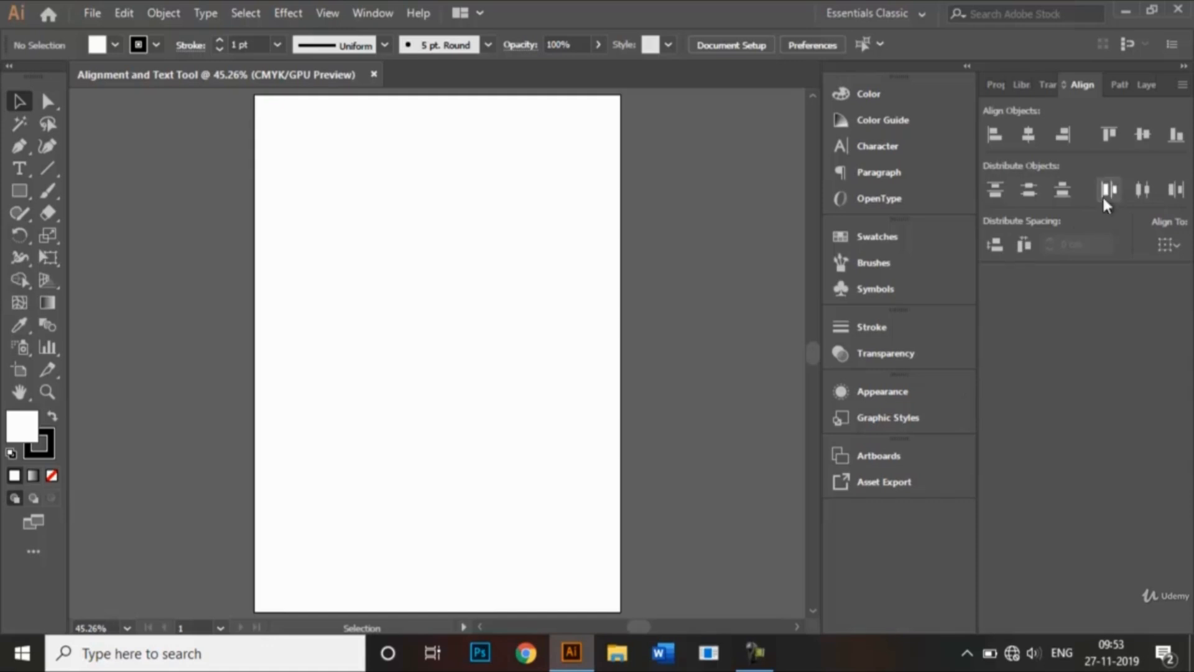
{"action": "left_click", "coordinate": [900, 23]}
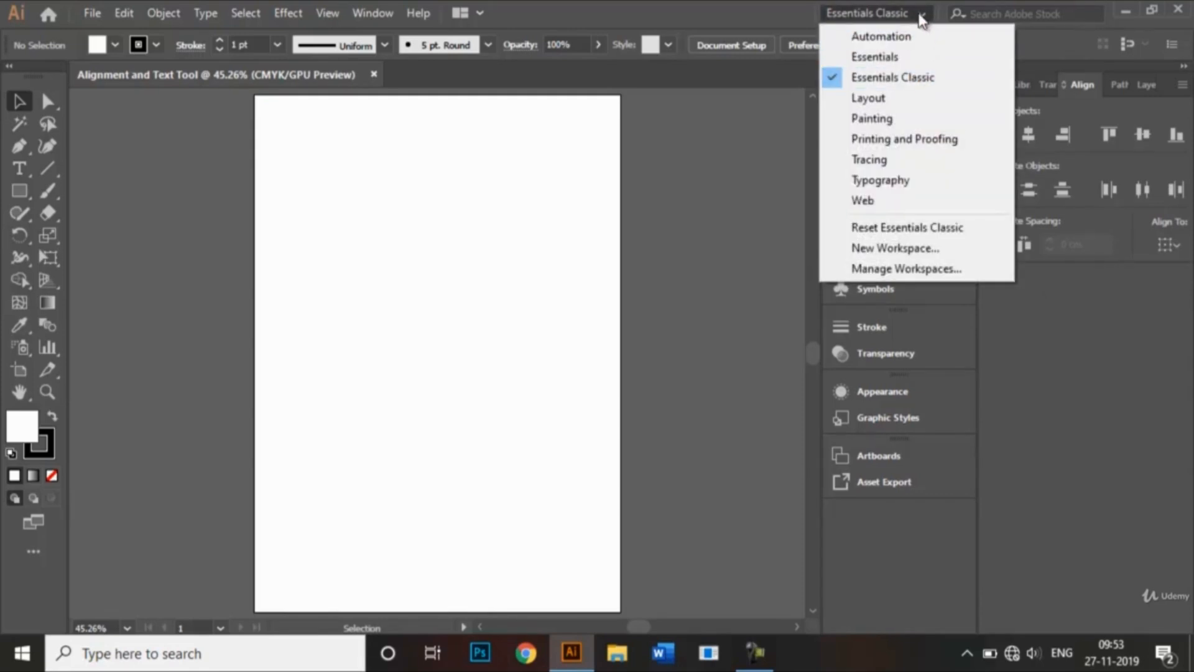
{"action": "left_click", "coordinate": [923, 76]}
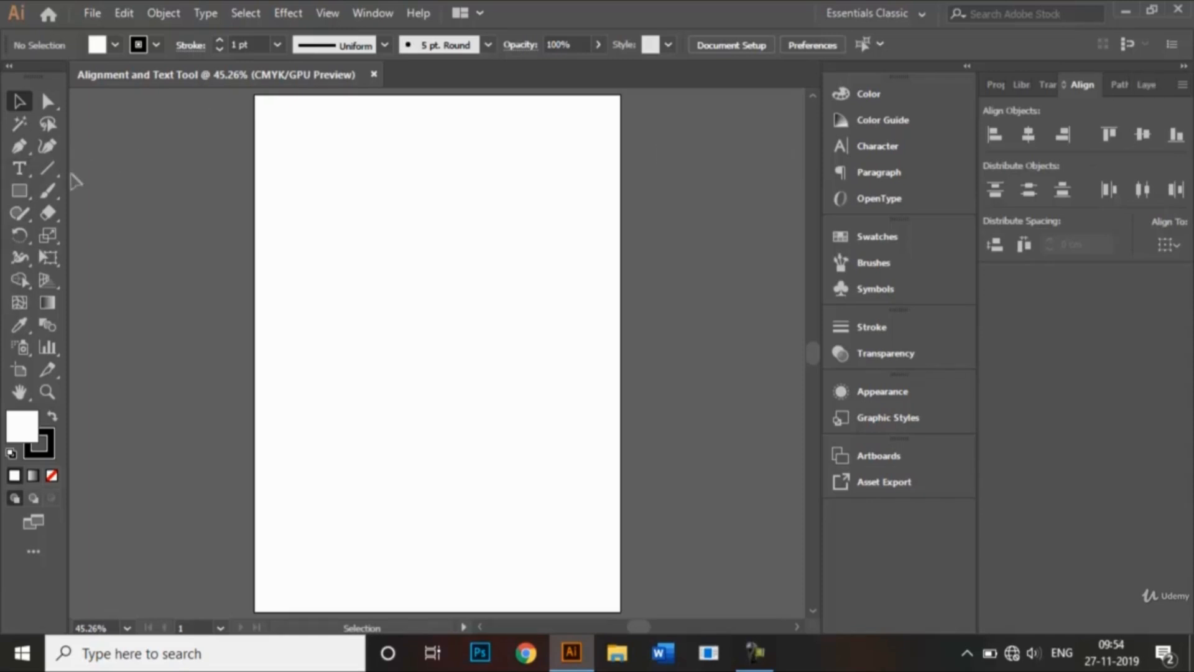
Draw a wide area-type frame across the upper part of the artboard and delete its placeholder text.
{"action": "left_click", "coordinate": [20, 171]}
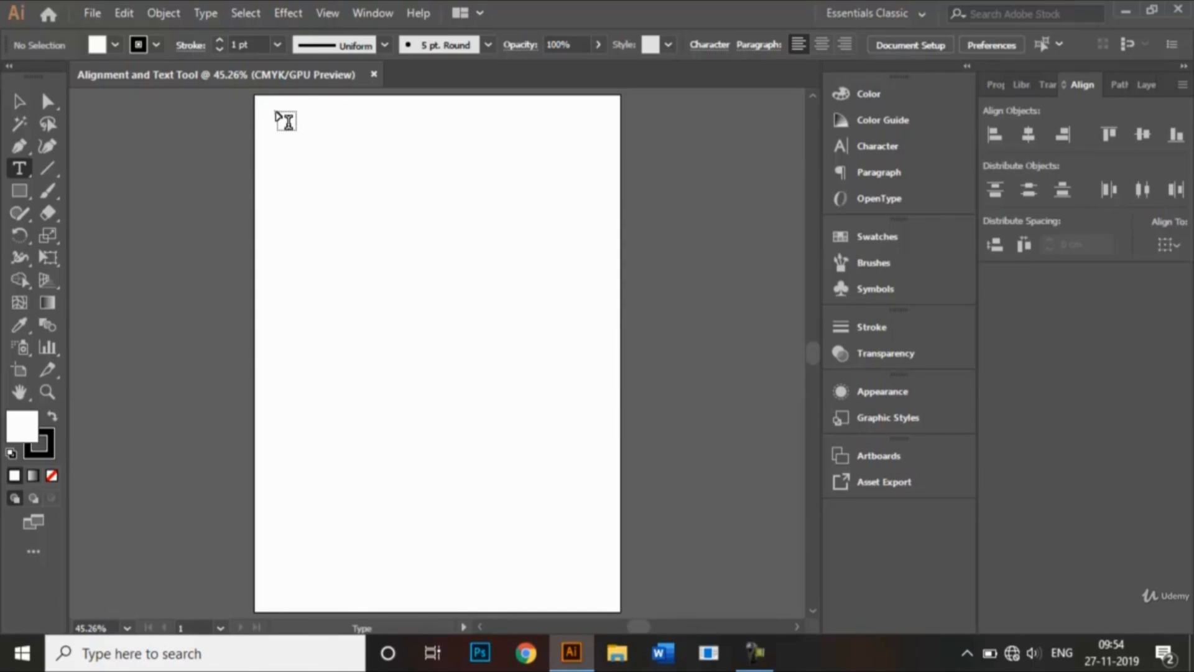
{"action": "left_click_drag", "start_coordinate": [276, 114], "coordinate": [606, 264]}
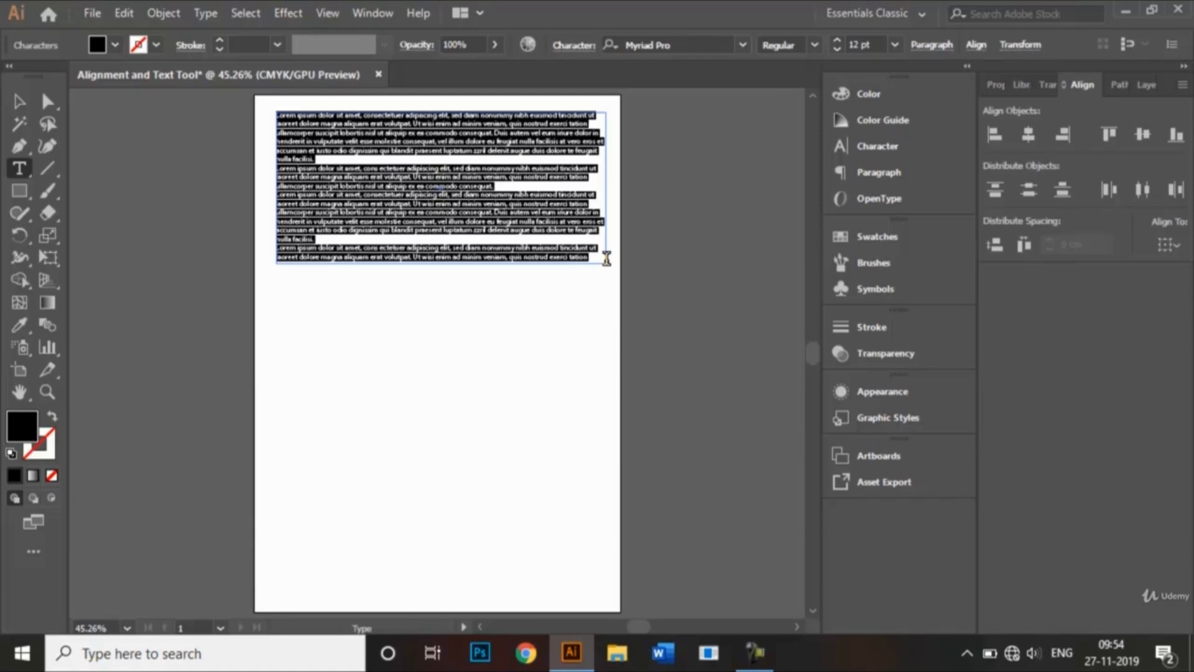
{"action": "key", "text": "BackSpace"}
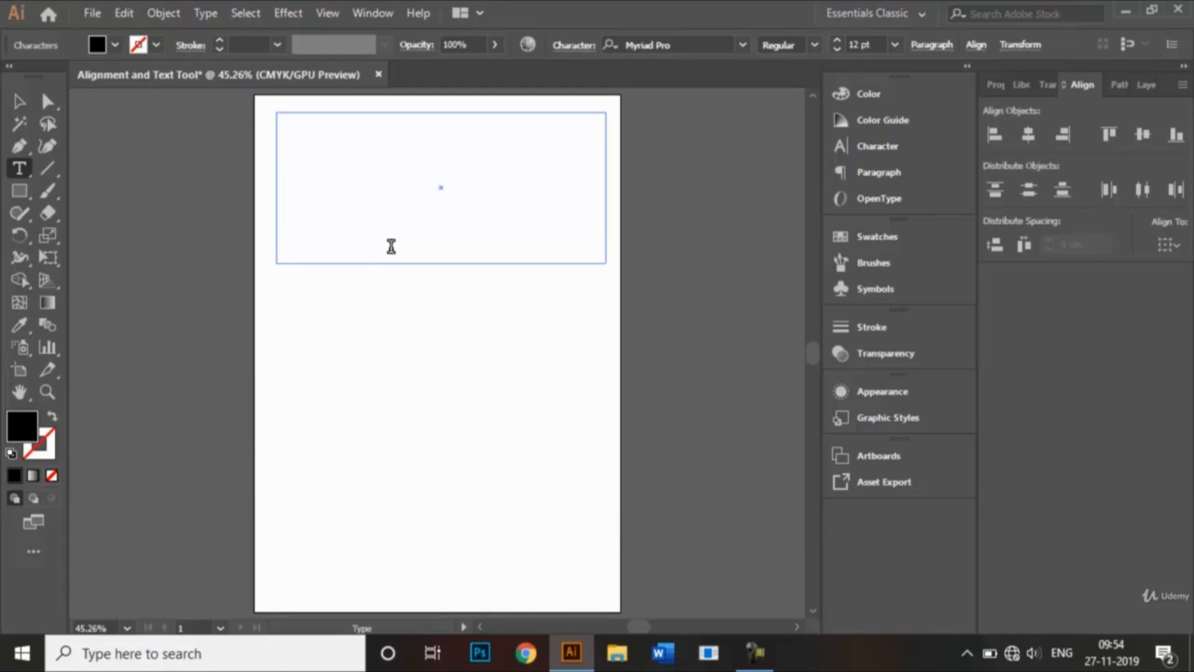
Enter the title "HELLO, WELCOME TO MY ARTWORK CATALOGUE" in the empty text frame.
{"action": "type", "text": "HELLO"}
{"action": "key", "text": "BackSpace"}
{"action": "key", "text": "BackSpace"}
{"action": "key", "text": "BackSpace"}
{"action": "key", "text": "BackSpace"}
{"action": "key", "text": "BackSpace"}
{"action": "type", "text": "HELLO"}
{"action": "key", "text": "BackSpace"}
{"action": "key", "text": "BackSpace"}
{"action": "type", "text": "P"}
{"action": "key", "text": "BackSpace"}
{"action": "type", "text": "O, WELCOME TO MY ART"}
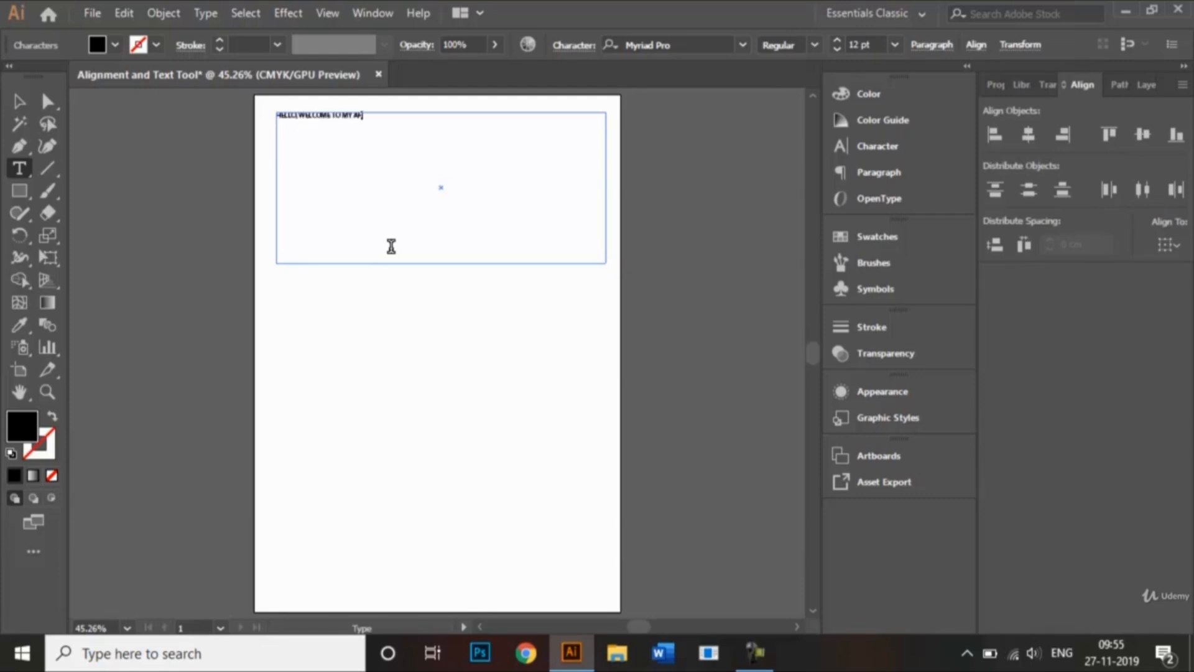
{"action": "type", "text": "WORK CATALOGUE!"}
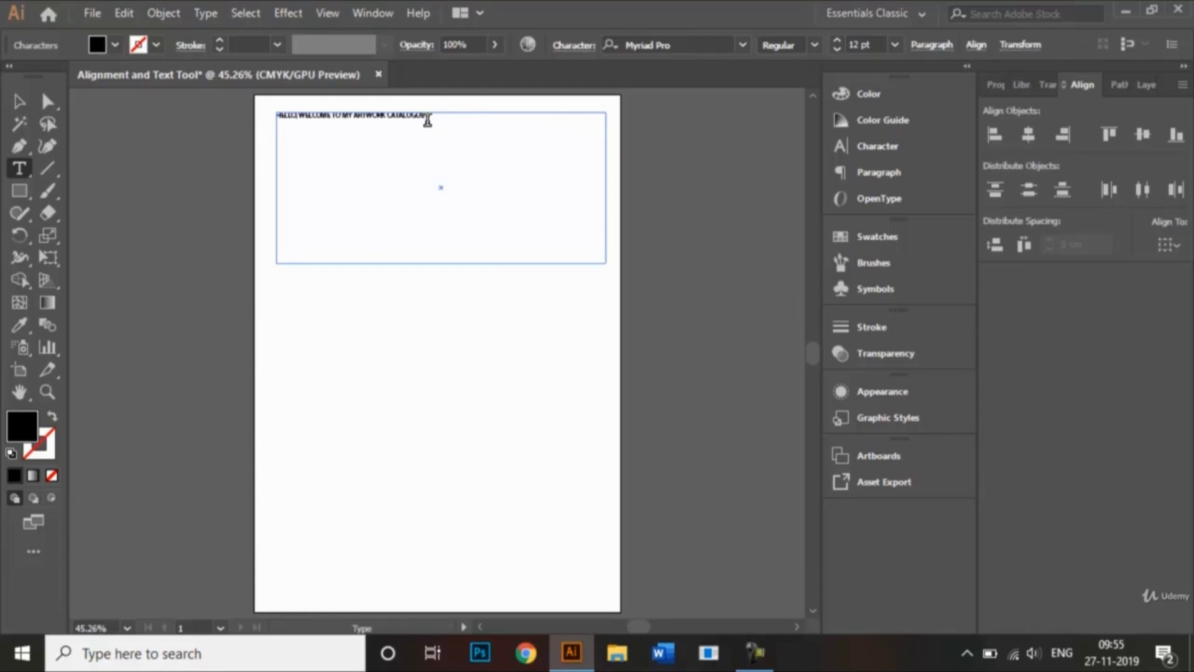
Format the whole title text at 48 pt in the Semibold Italic style.
{"action": "left_click_drag", "start_coordinate": [428, 120], "coordinate": [275, 115]}
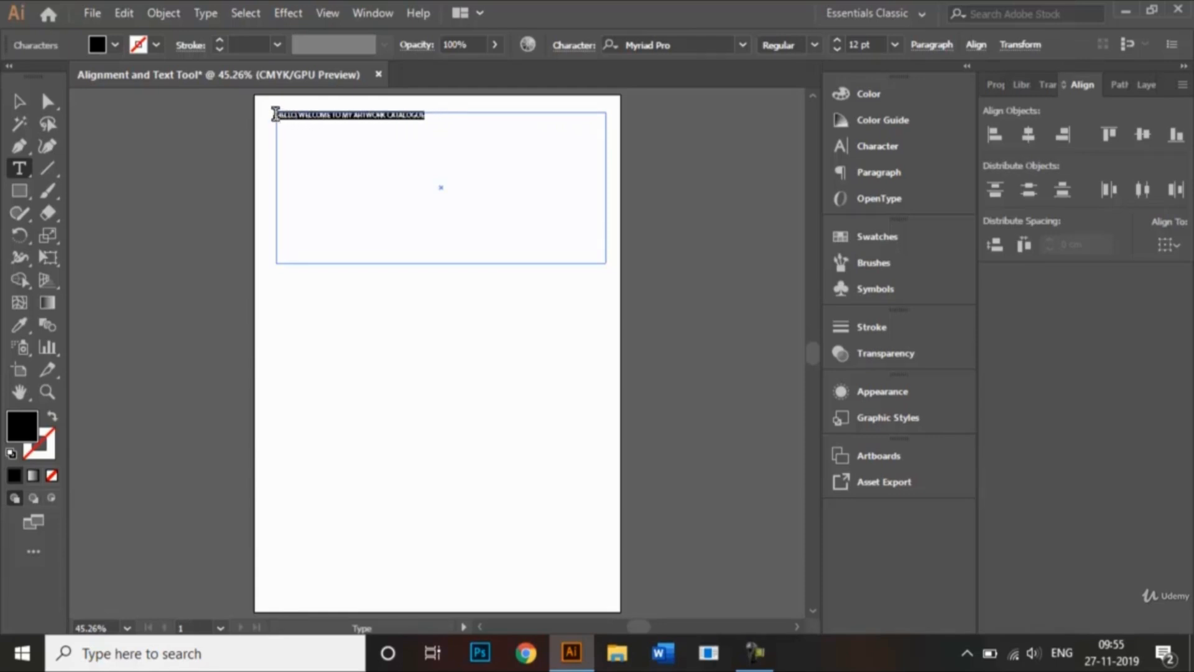
{"action": "left_click", "coordinate": [895, 45]}
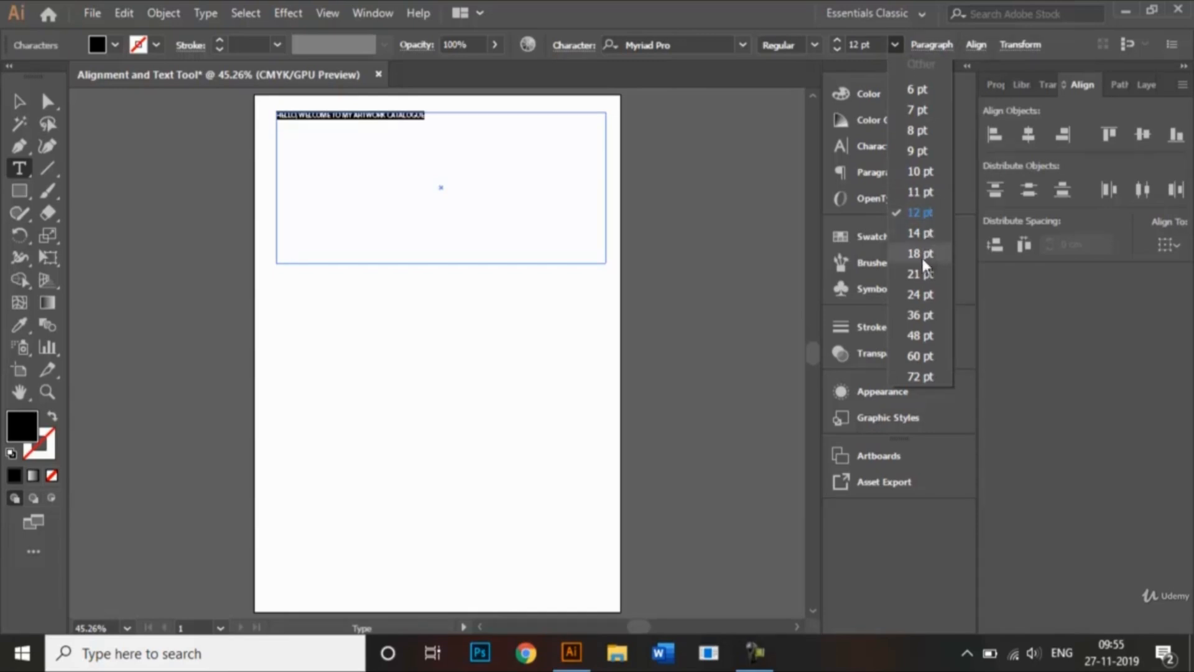
{"action": "left_click", "coordinate": [915, 336]}
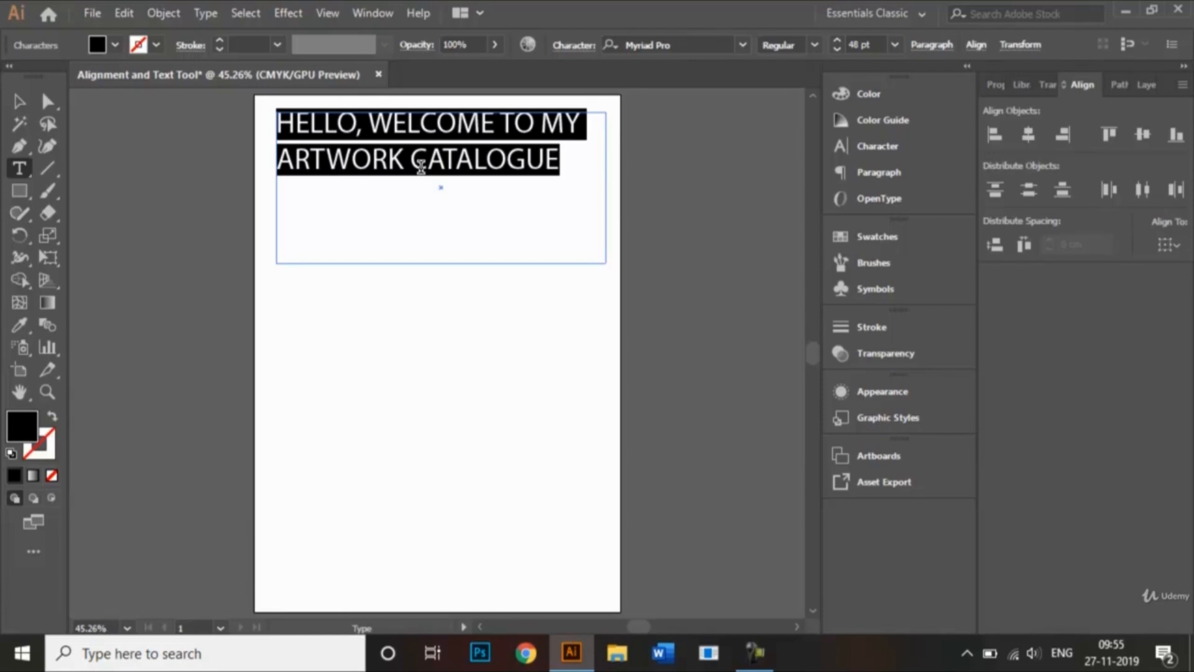
{"action": "left_click", "coordinate": [816, 47]}
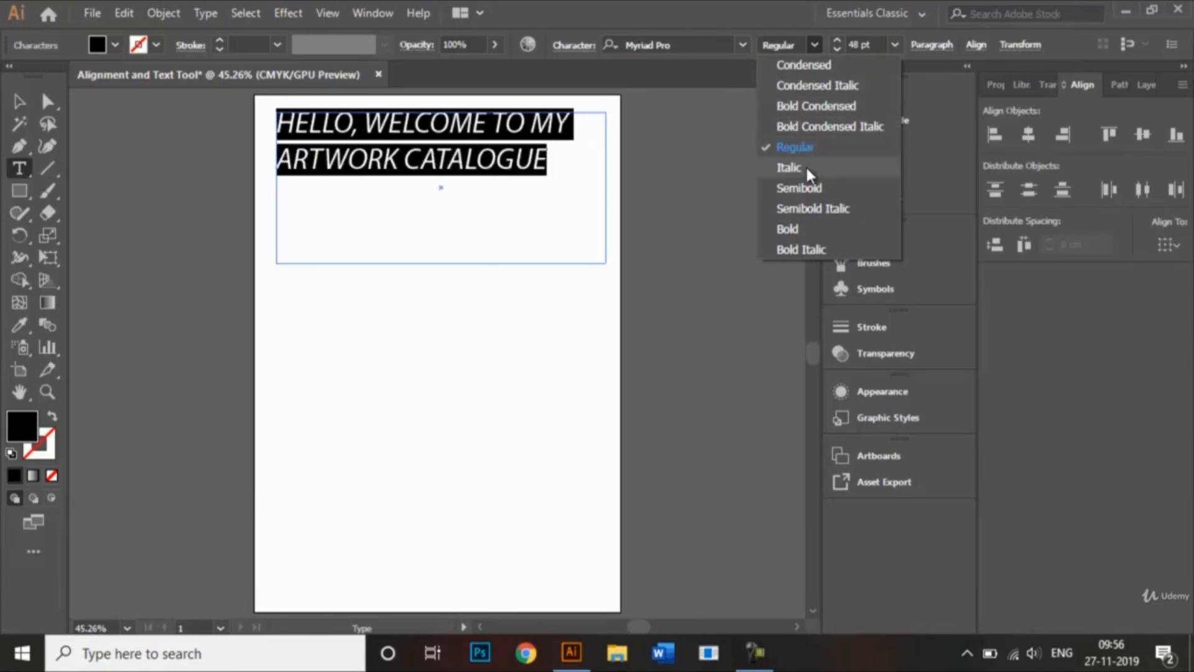
{"action": "left_click", "coordinate": [822, 209]}
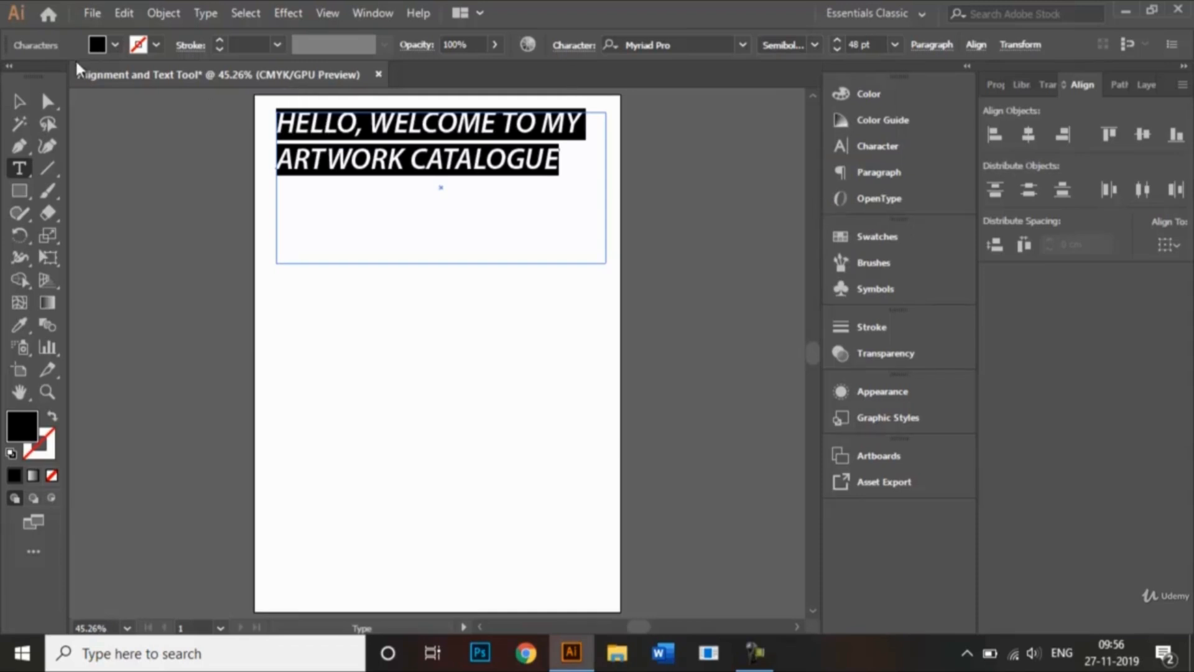
Shorten the title's text frame from below so it fits closely around the two lines of text.
{"action": "left_click", "coordinate": [28, 98]}
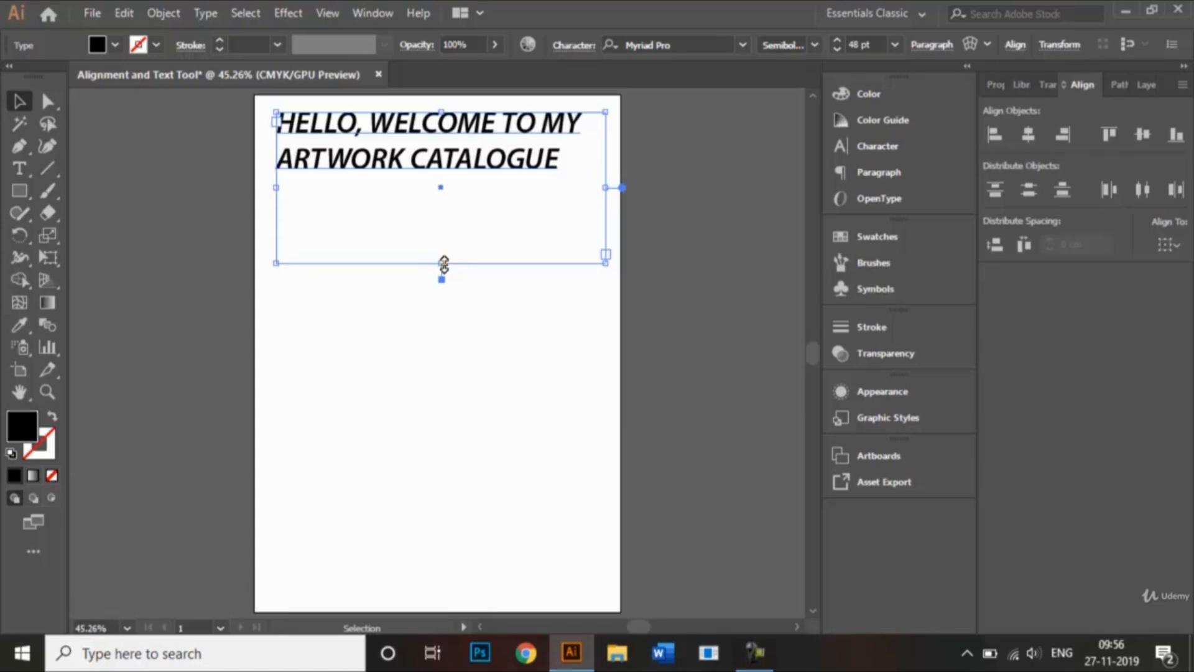
{"action": "left_click_drag", "start_coordinate": [443, 264], "coordinate": [431, 178]}
{"action": "left_click", "coordinate": [427, 220]}
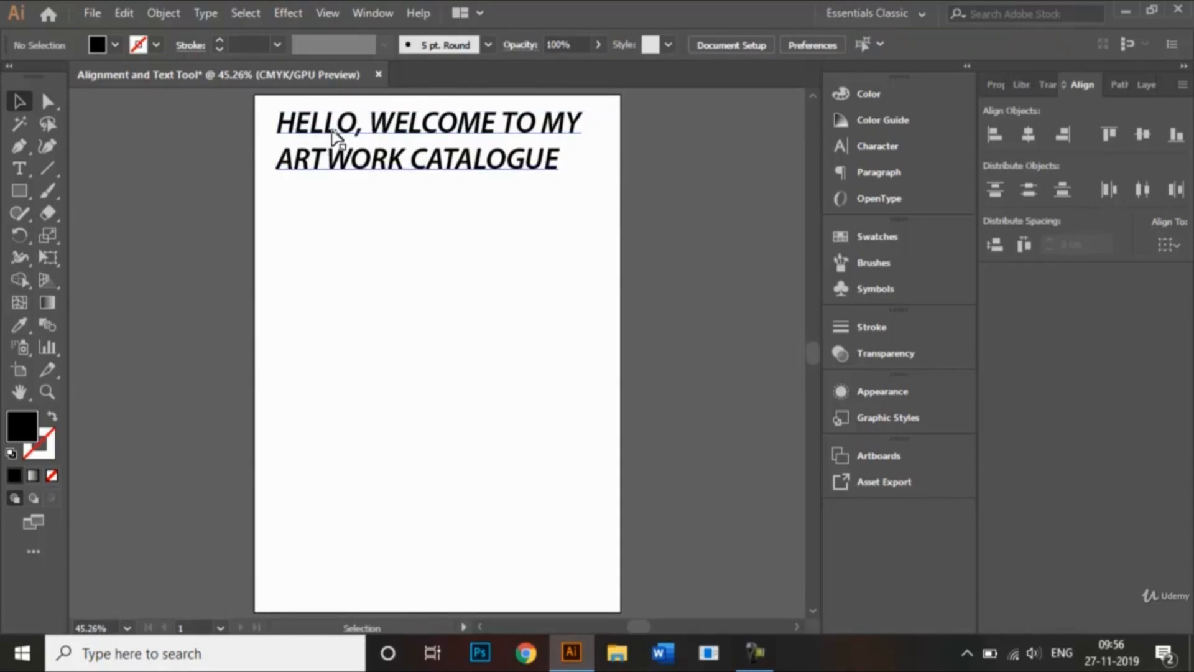
Center-align the title text within its frame using the Direct Selection tool, and deselect it.
{"action": "left_click", "coordinate": [382, 157]}
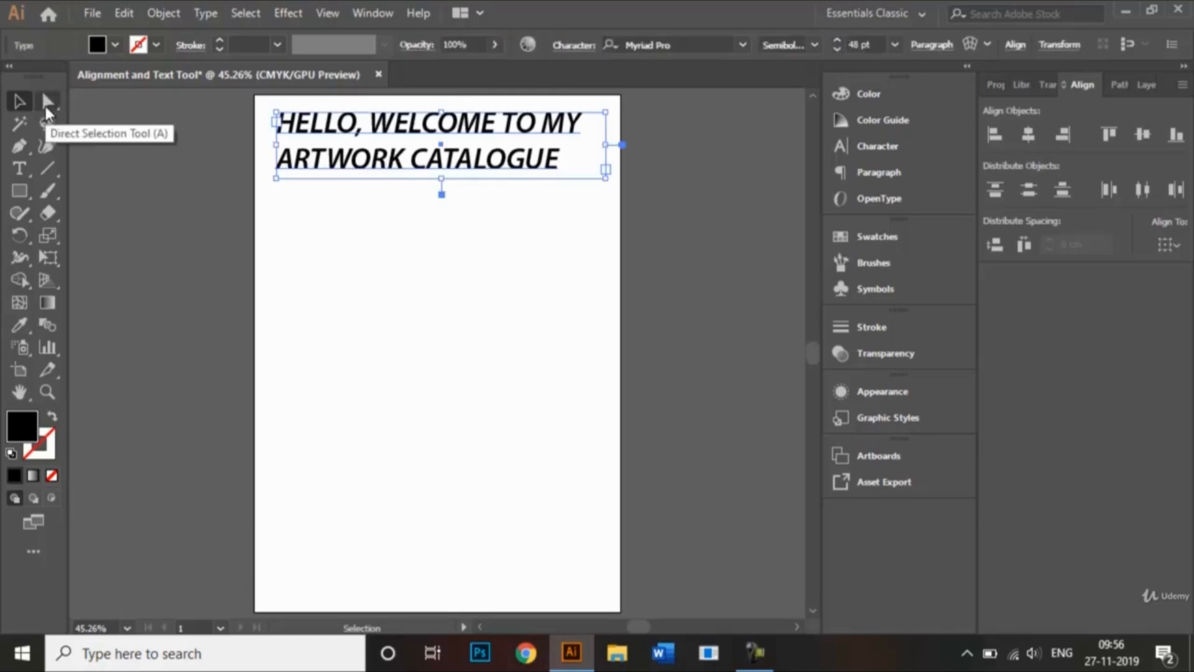
{"action": "left_click", "coordinate": [46, 105]}
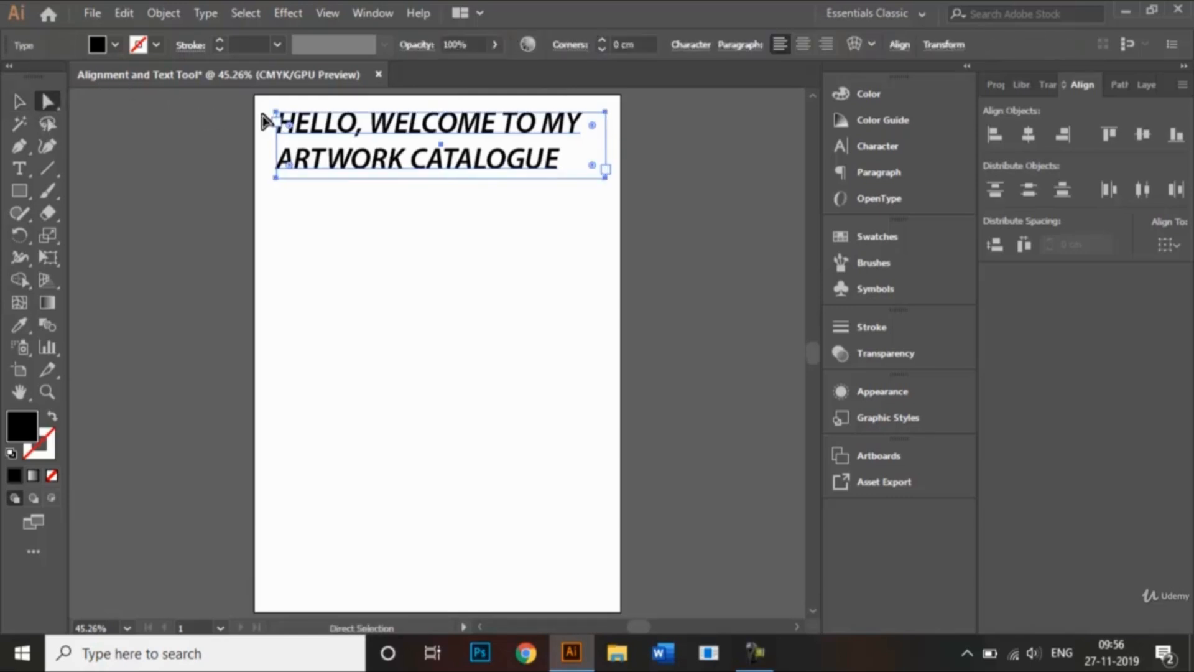
{"action": "left_click", "coordinate": [804, 43]}
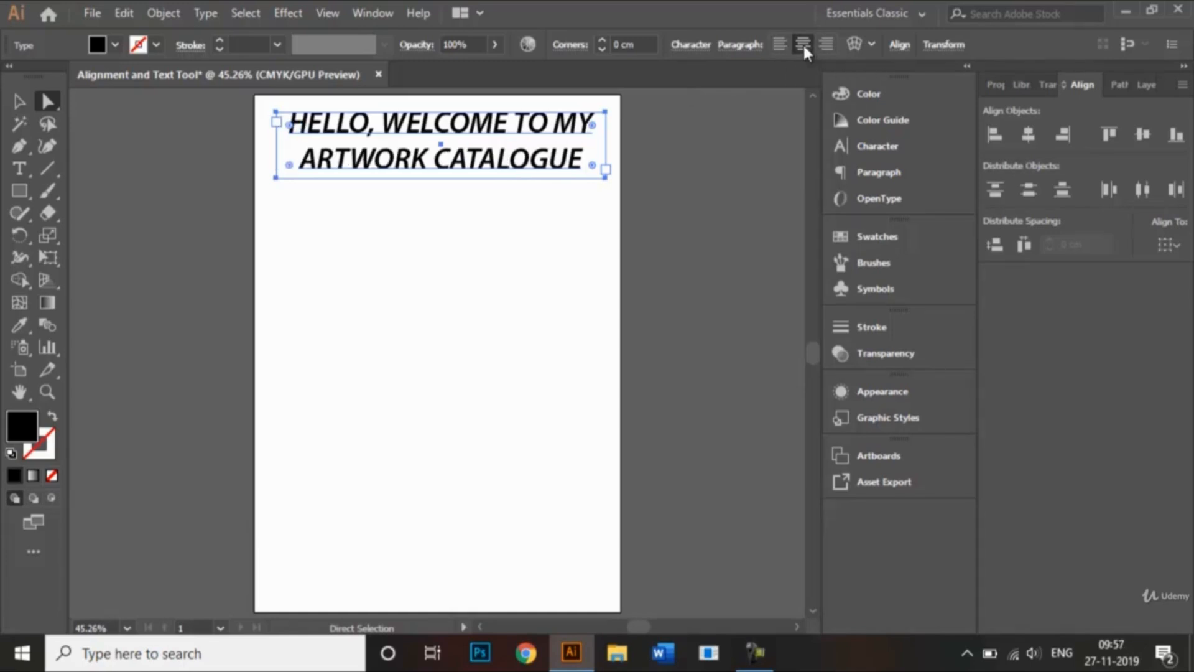
{"action": "left_click", "coordinate": [19, 101]}
{"action": "left_click", "coordinate": [368, 241]}
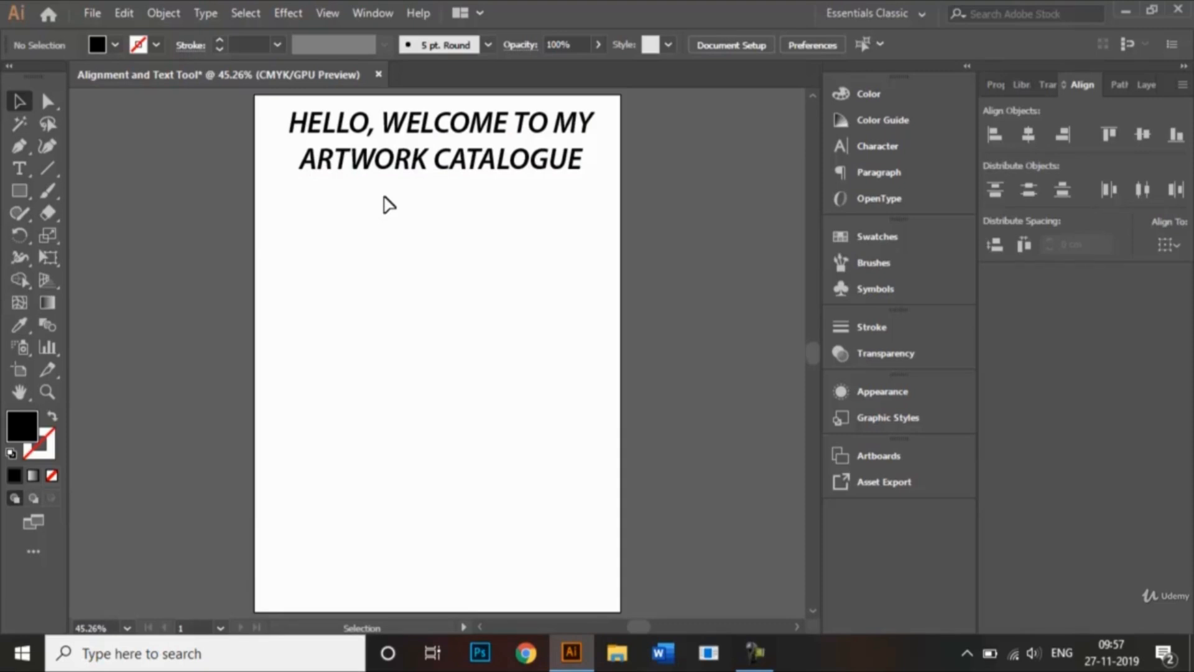
Draw a tall rectangle with no fill and a black 1 pt stroke below the title on the artboard's left half.
{"action": "left_click", "coordinate": [19, 190]}
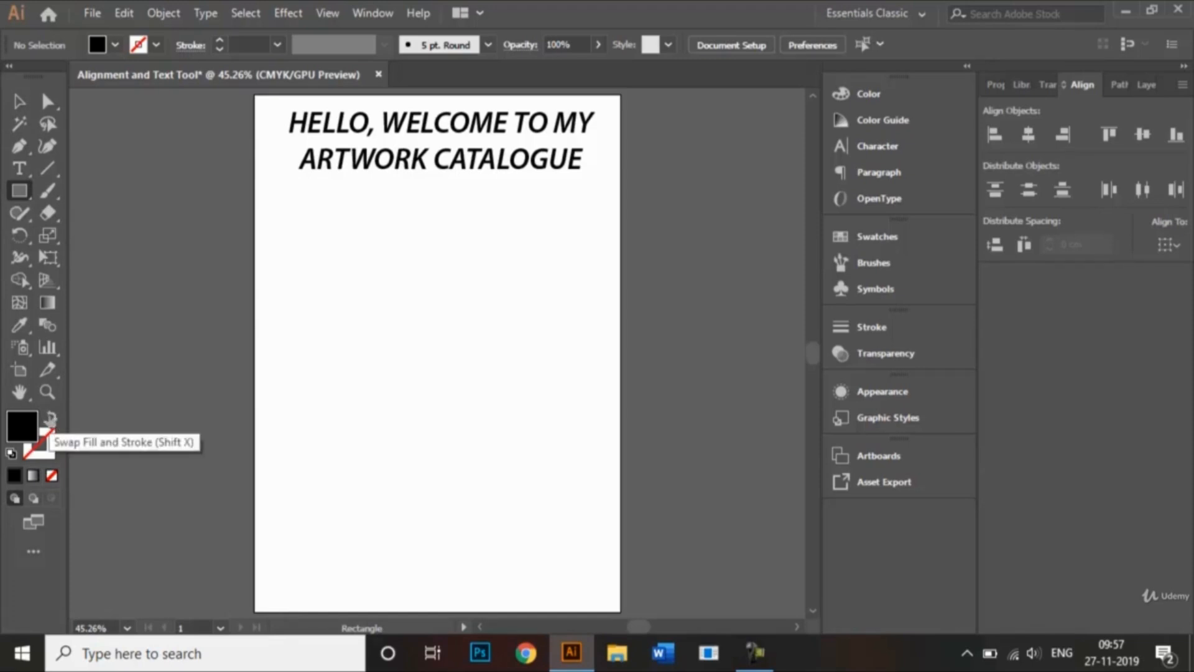
{"action": "left_click", "coordinate": [50, 419]}
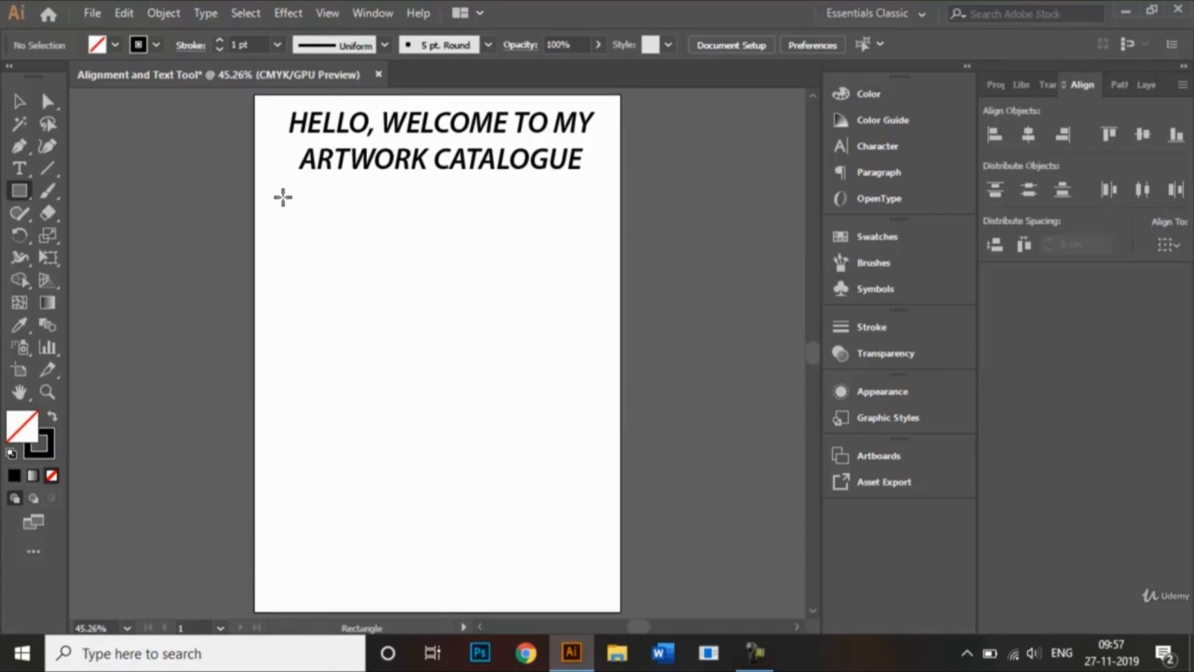
{"action": "left_click_drag", "start_coordinate": [283, 197], "coordinate": [443, 475]}
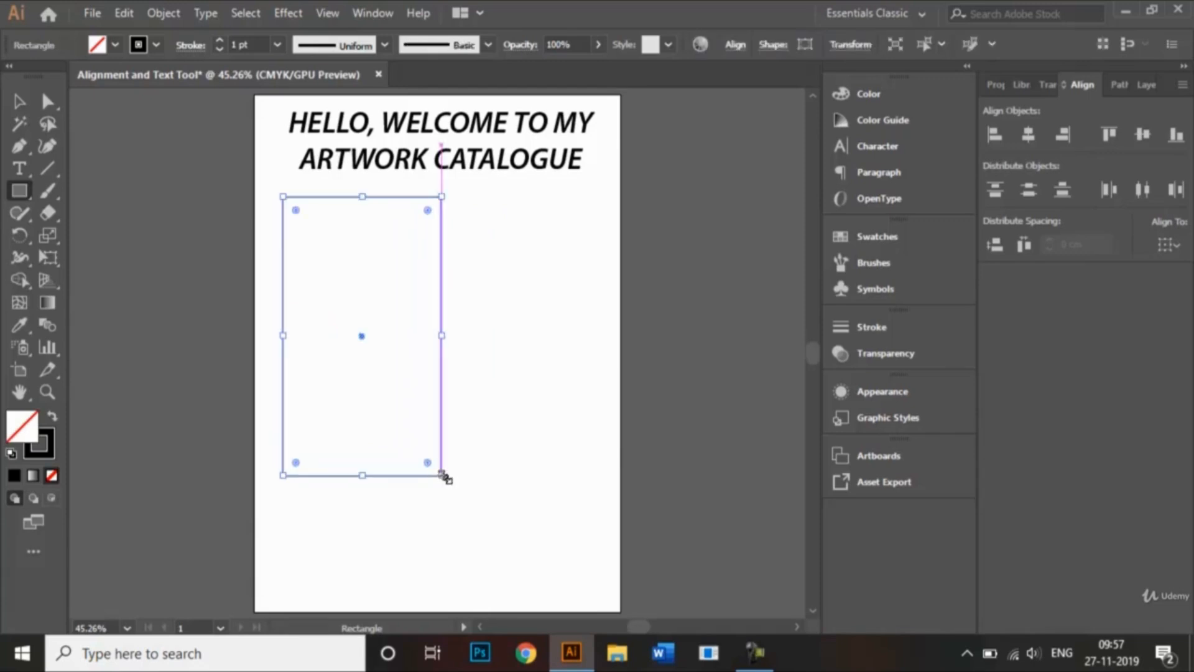
Draw an area-type frame about 8 by 15 cm just inside the rectangle and delete its placeholder text.
{"action": "left_click", "coordinate": [15, 176]}
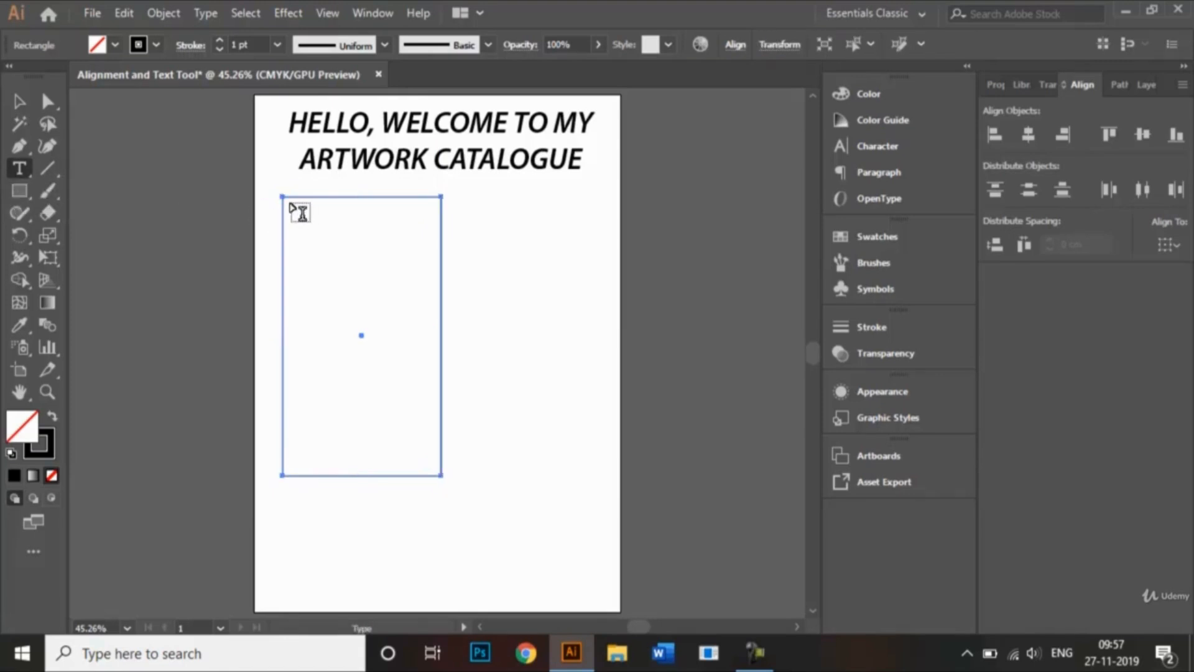
{"action": "left_click_drag", "start_coordinate": [290, 204], "coordinate": [437, 468]}
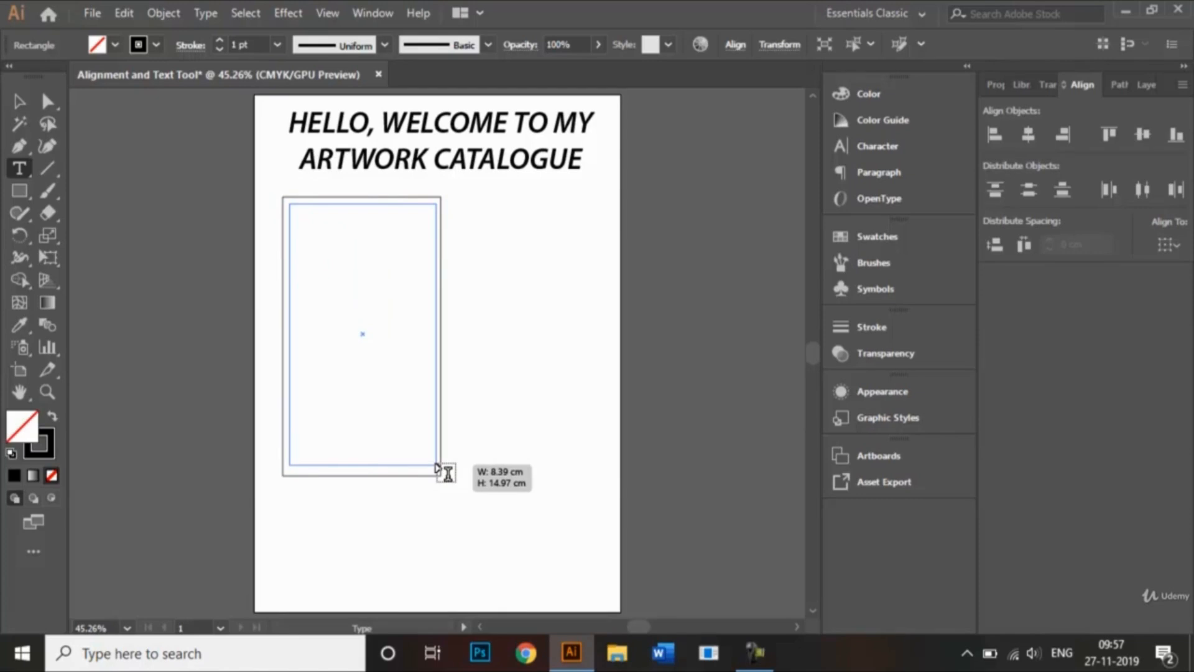
{"action": "left_click_drag", "start_coordinate": [437, 467], "coordinate": [434, 467]}
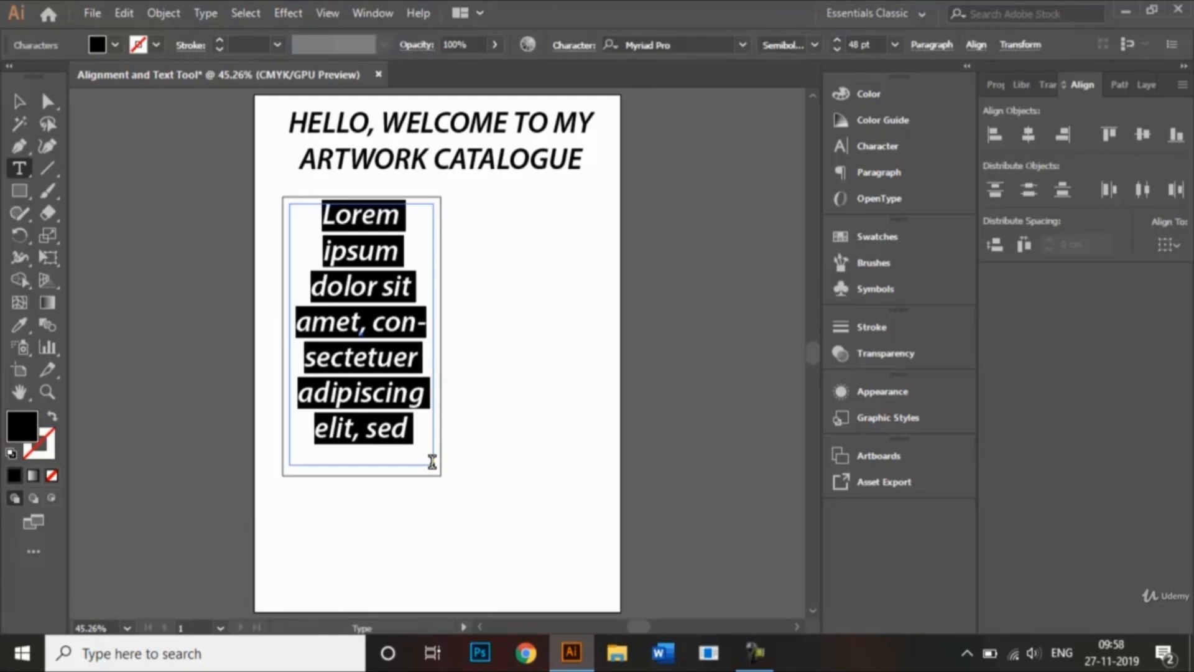
{"action": "key", "text": "BackSpace"}
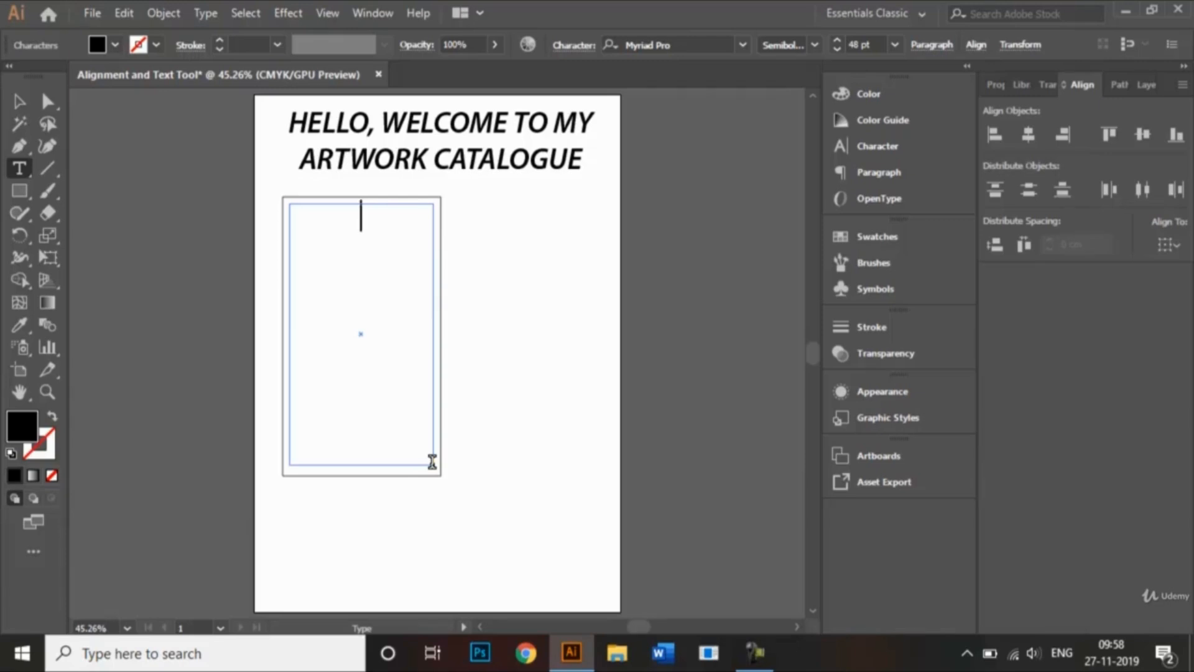
Enter the introduction in the area-type frame: "My name is", the person's first name, and "and I work as a waitress in a cafe.".
{"action": "type", "text": "My name i"}
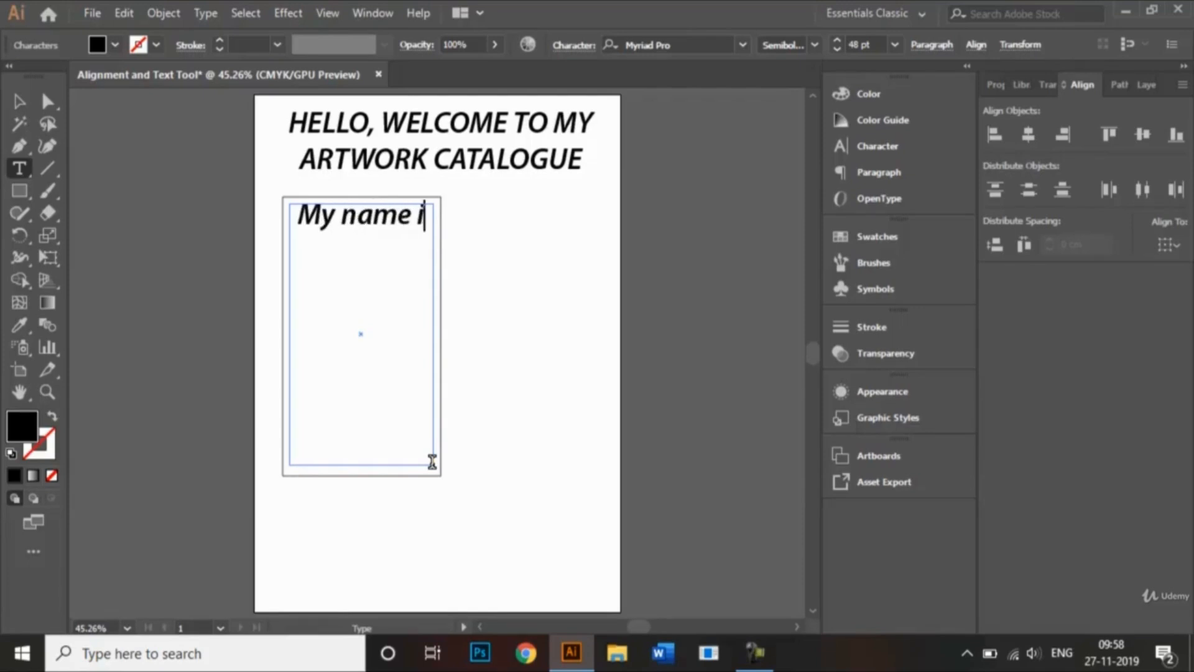
{"action": "type", "text": "s Rach"}
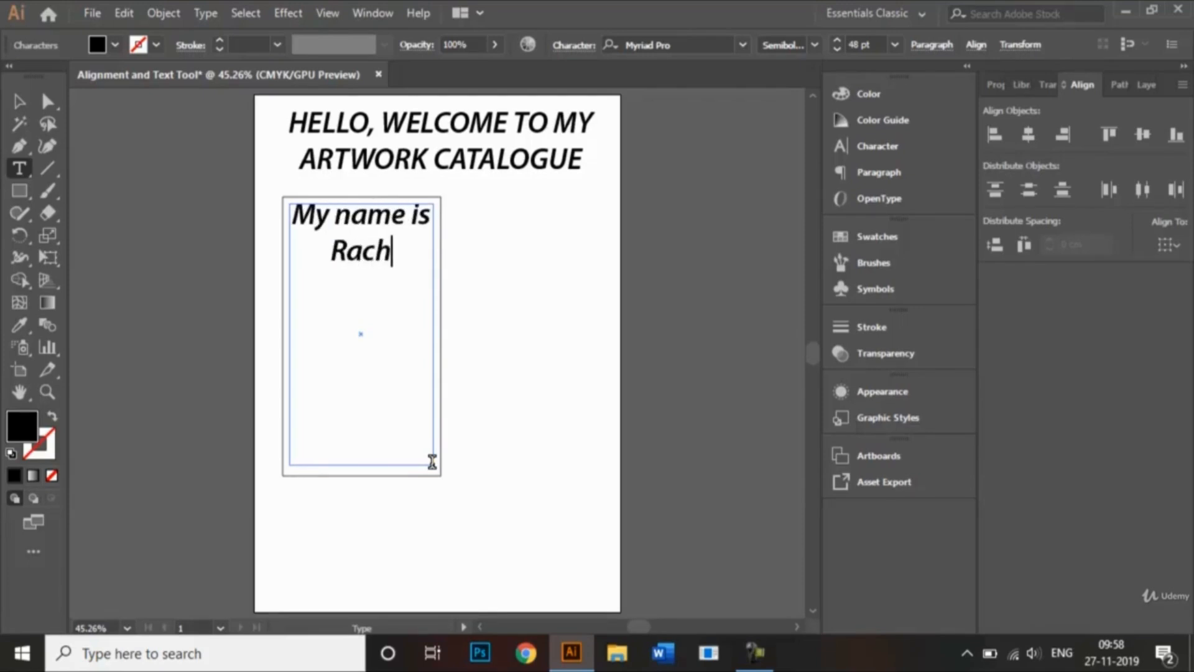
{"action": "type", "text": "el and "}
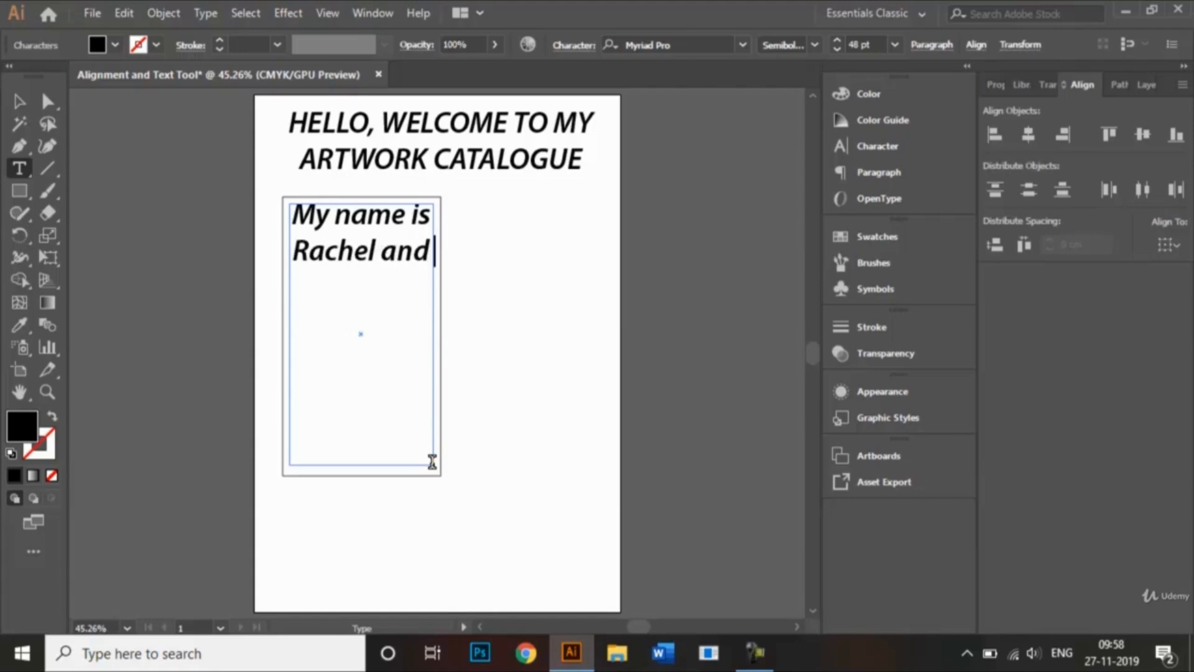
{"action": "type", "text": "I wo"}
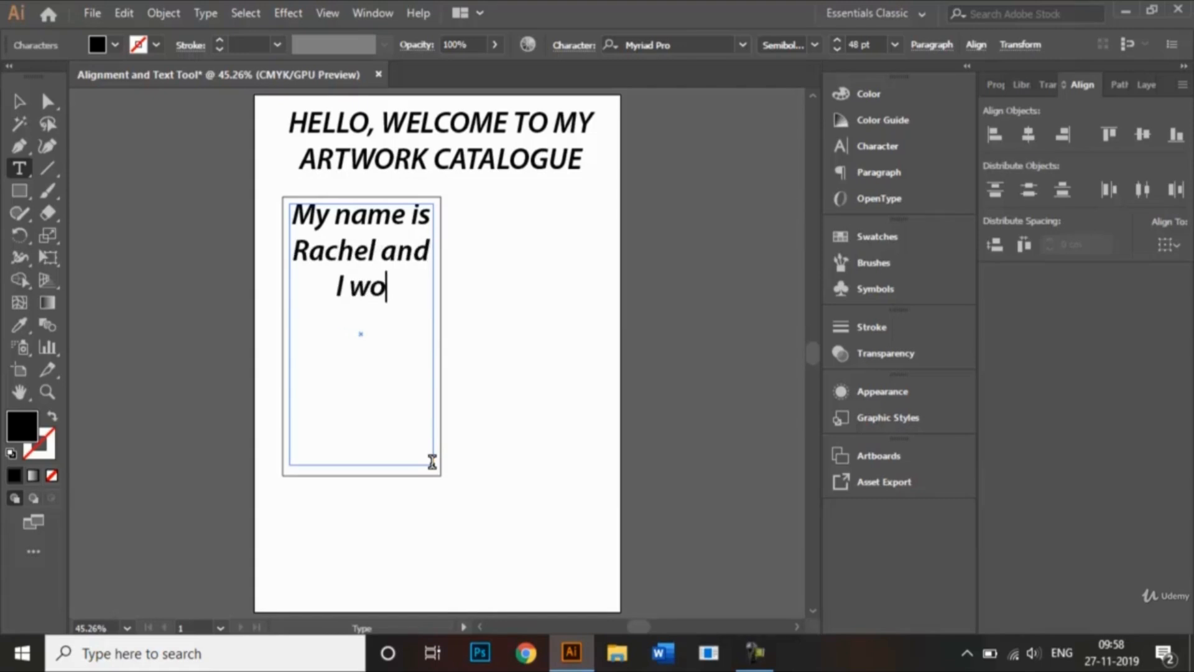
{"action": "type", "text": "rk as a"}
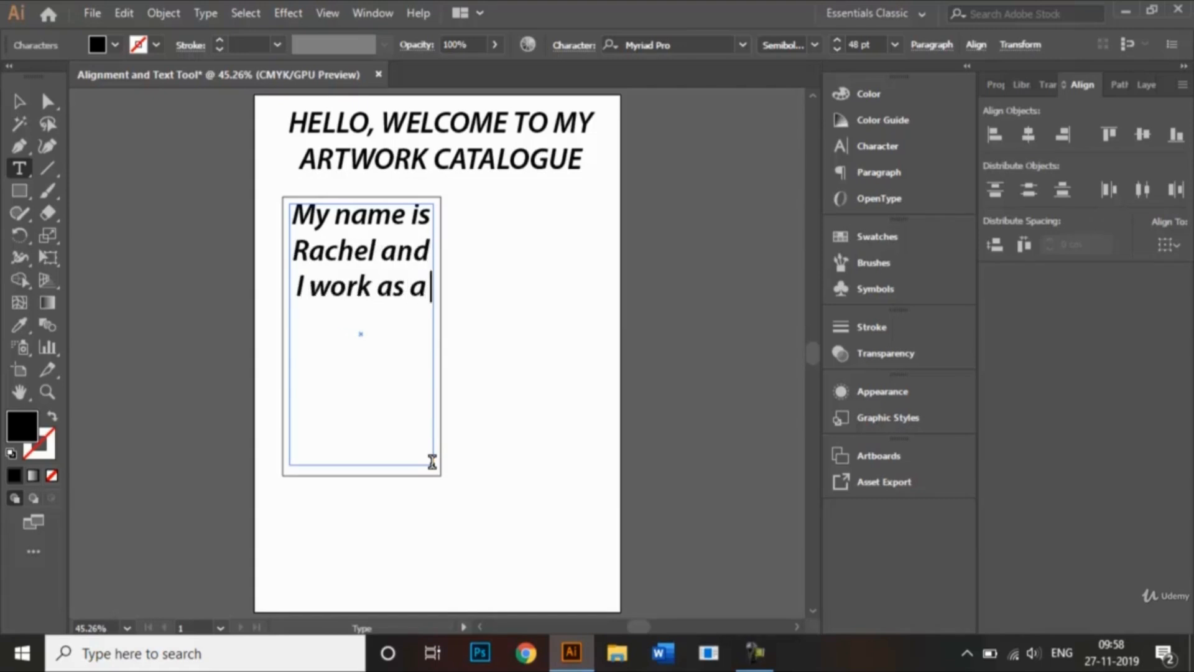
{"action": "type", "text": " waitresss"}
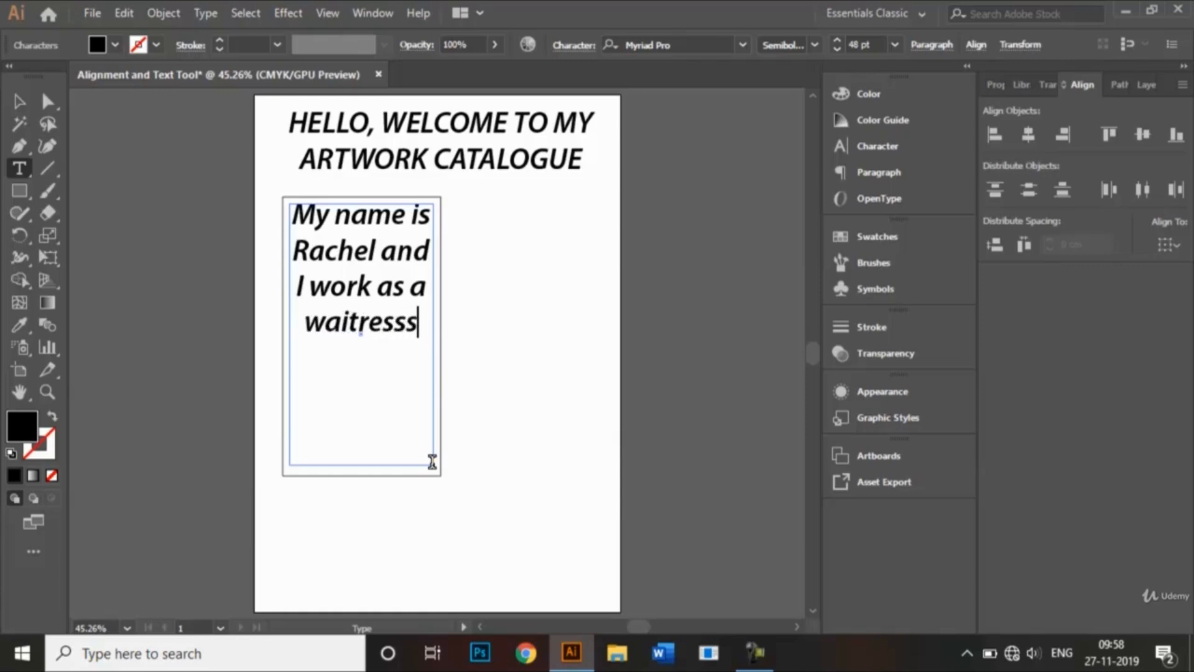
{"action": "key", "text": "BackSpace"}
{"action": "type", "text": "in c"}
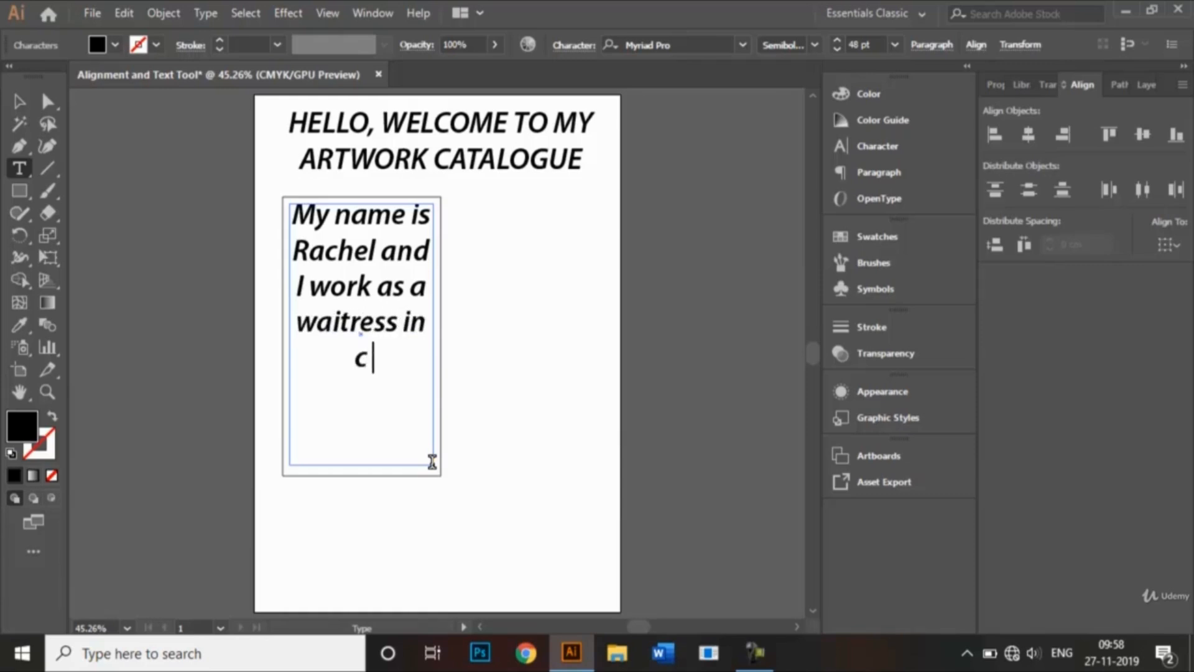
{"action": "key", "text": "BackSpace"}
{"action": "type", "text": "a ca"}
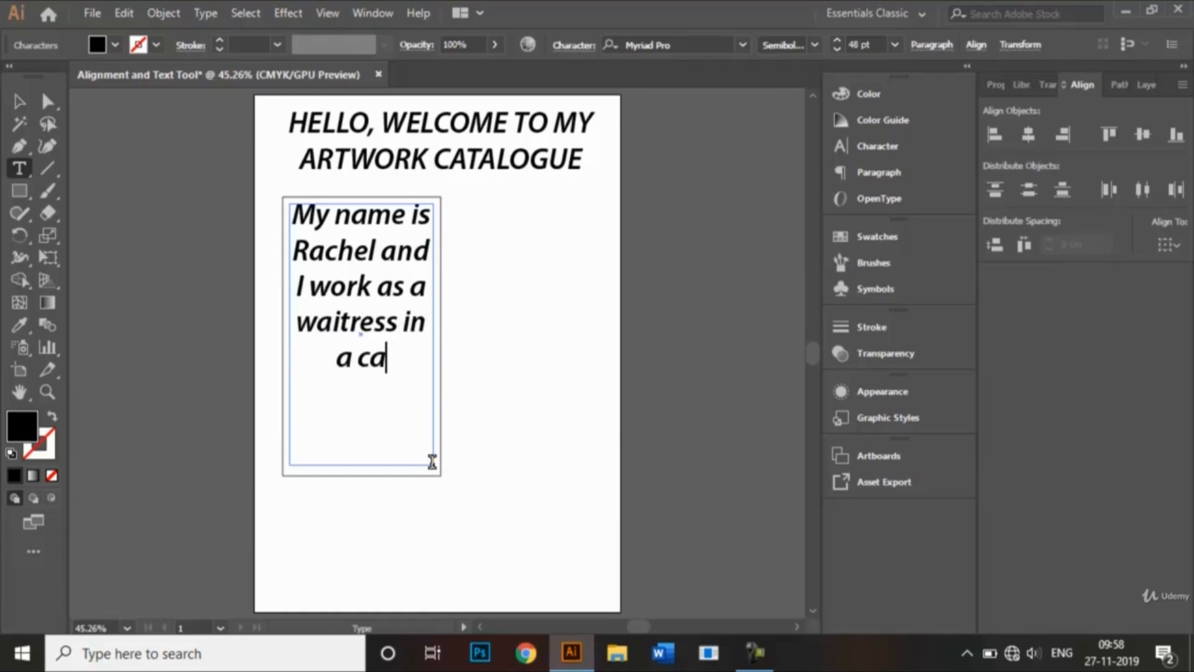
{"action": "type", "text": "fe."}
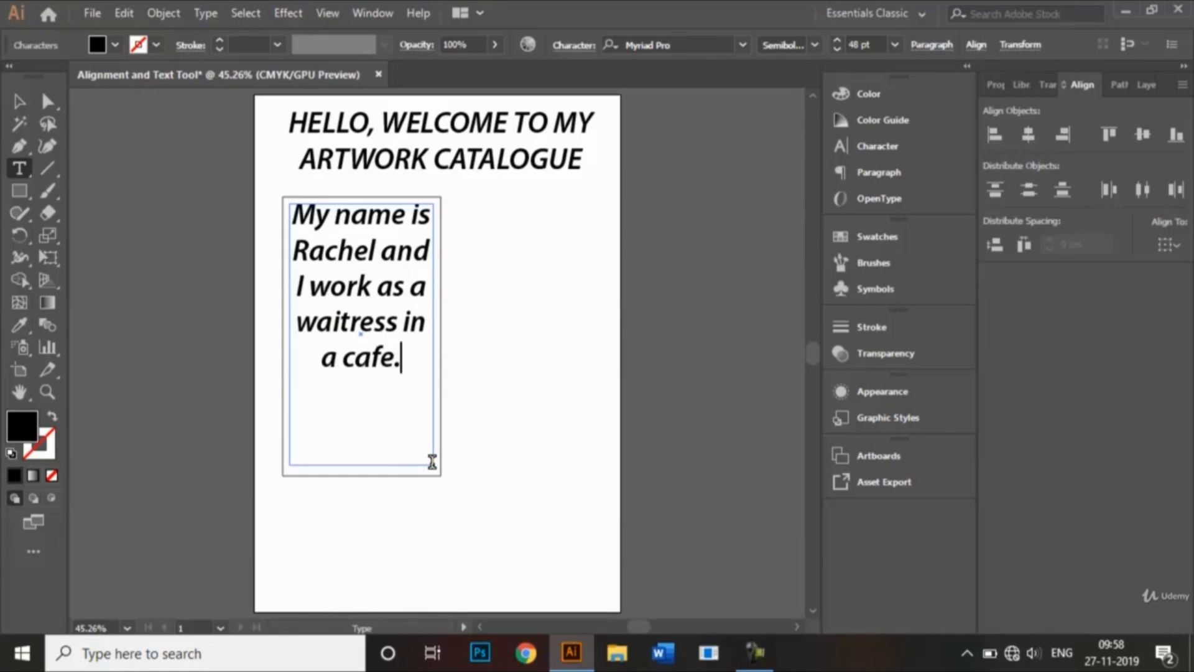
Format the whole introduction text as Cambria Regular at 36 pt and deselect it.
{"action": "left_click_drag", "start_coordinate": [408, 362], "coordinate": [292, 211]}
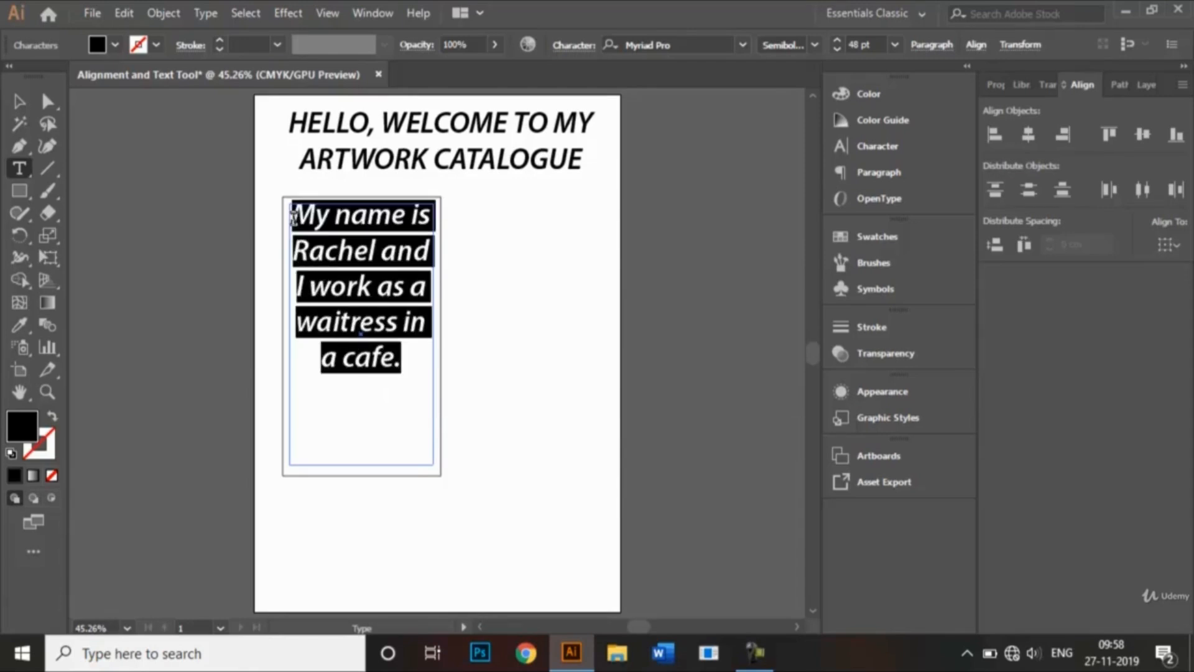
{"action": "left_click", "coordinate": [899, 43]}
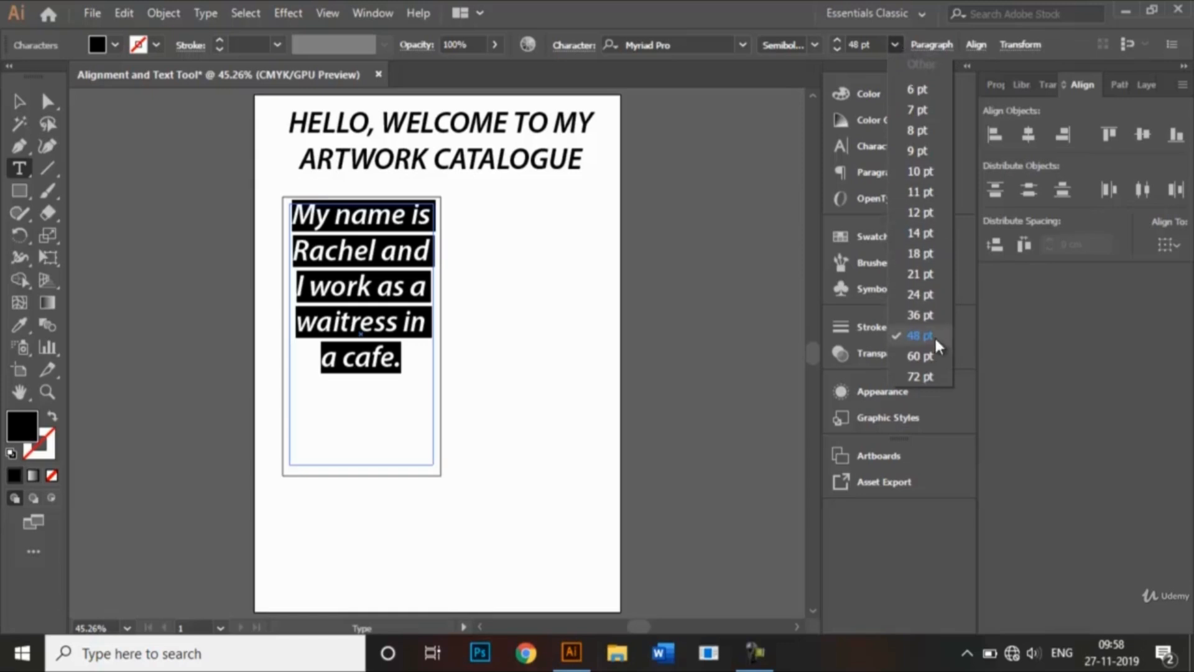
{"action": "left_click", "coordinate": [926, 316]}
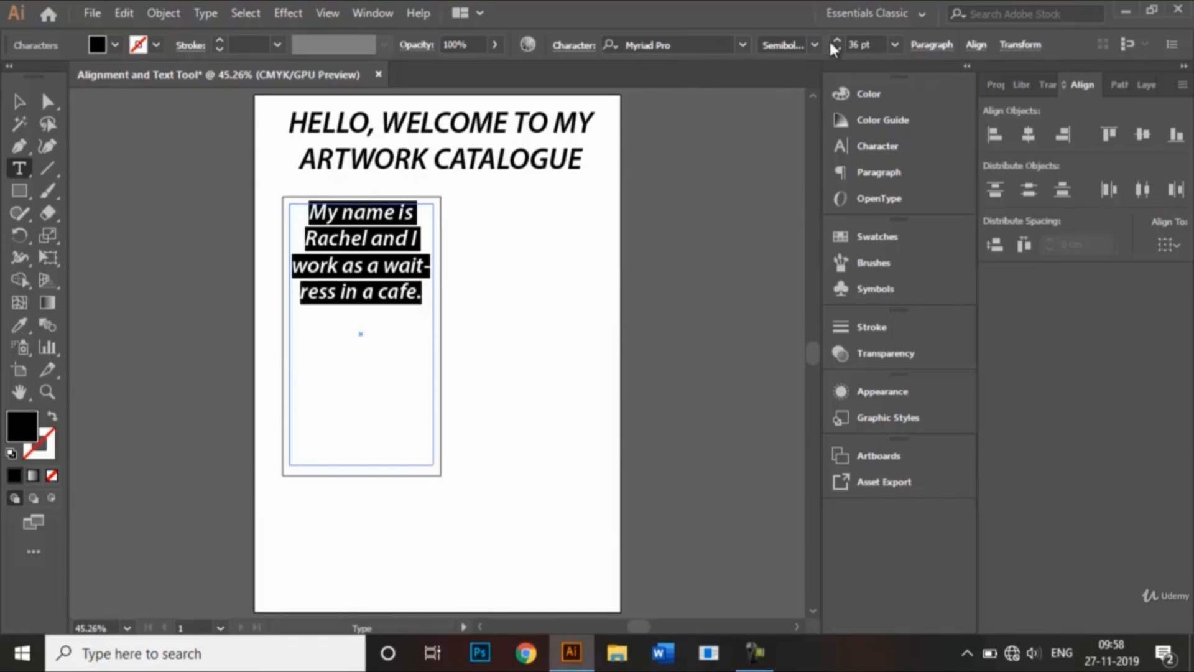
{"action": "left_click", "coordinate": [811, 48]}
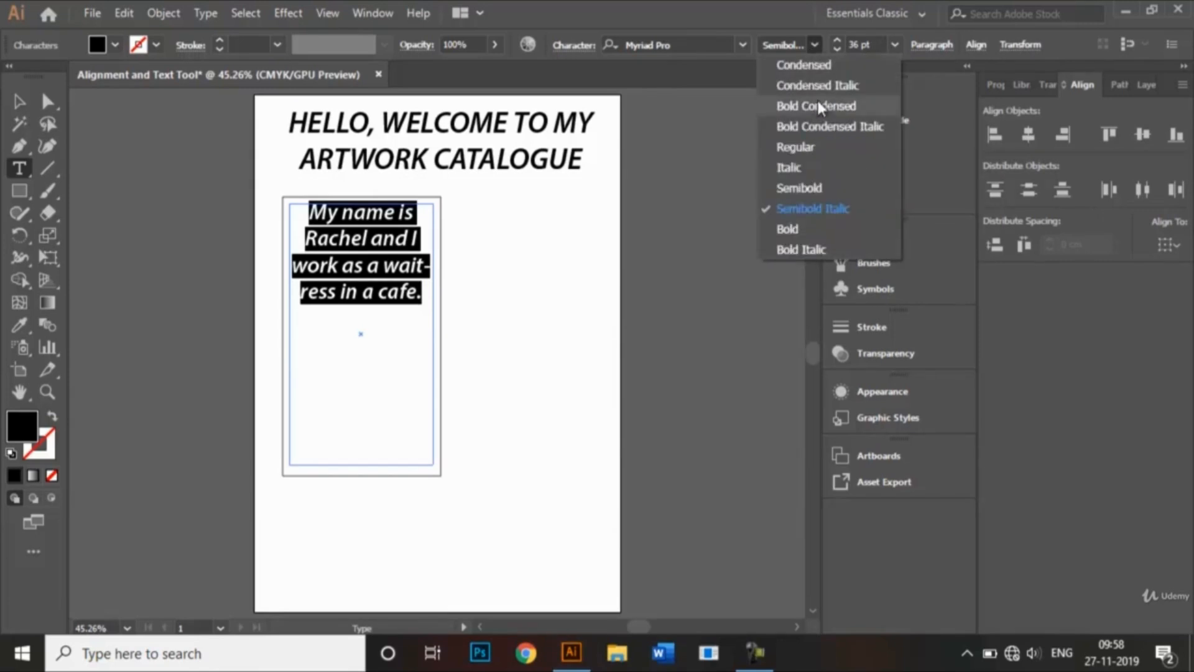
{"action": "left_click", "coordinate": [833, 147]}
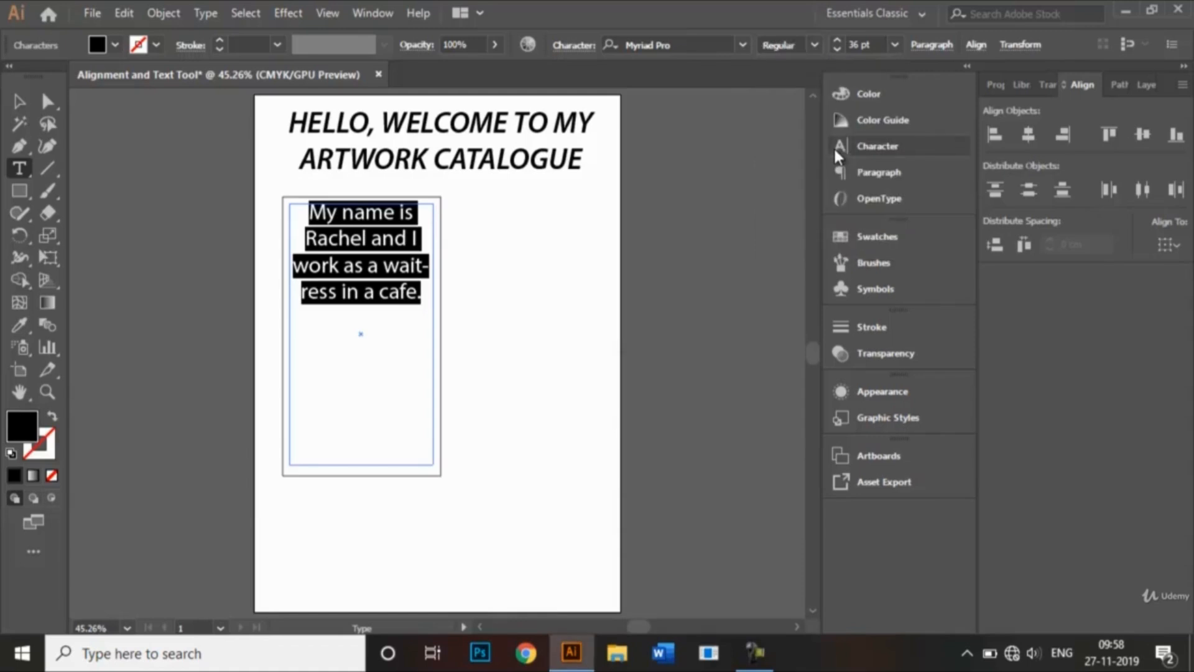
{"action": "left_click", "coordinate": [741, 50]}
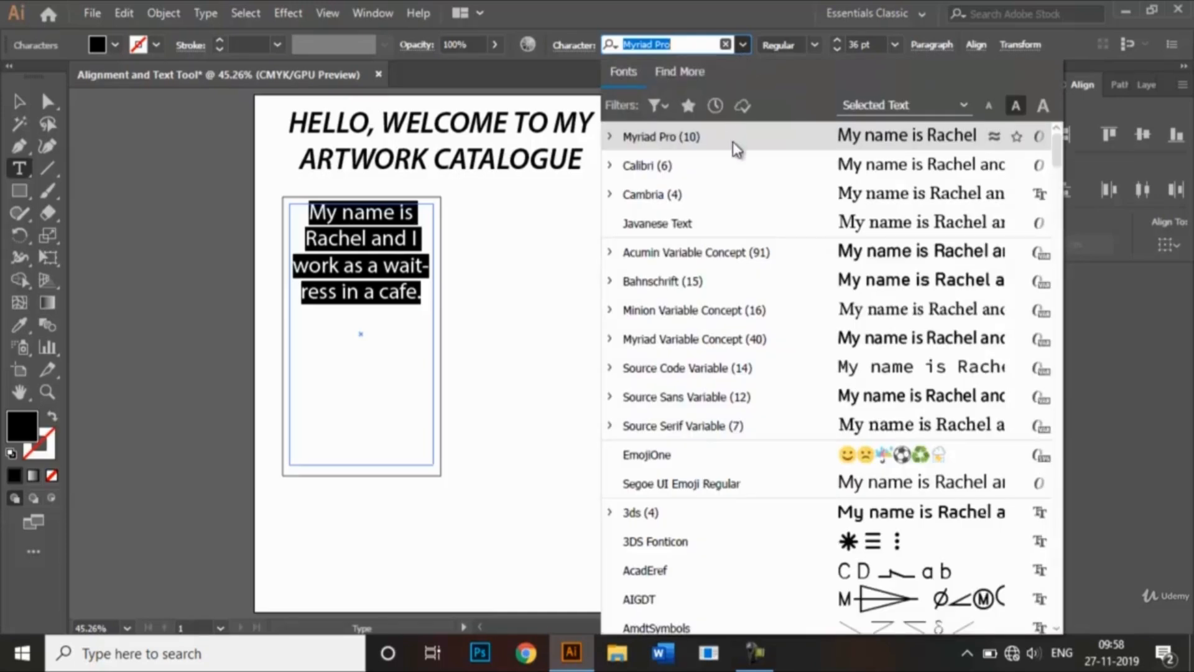
{"action": "left_click", "coordinate": [738, 199]}
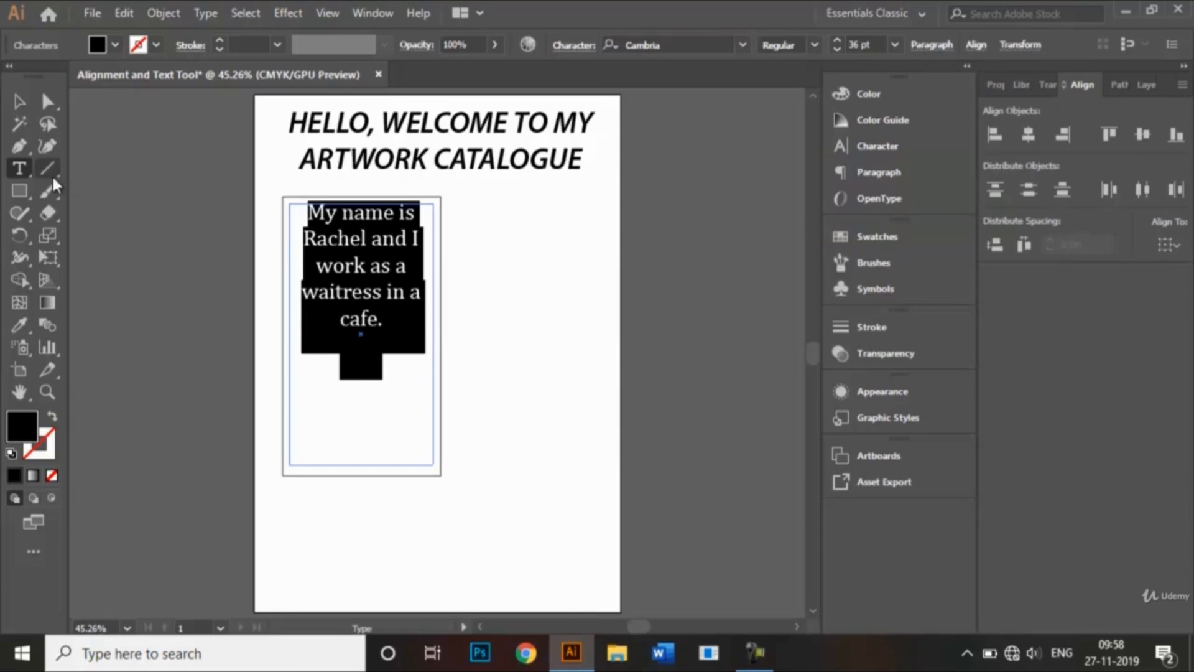
{"action": "left_click", "coordinate": [18, 103]}
{"action": "left_click", "coordinate": [491, 364]}
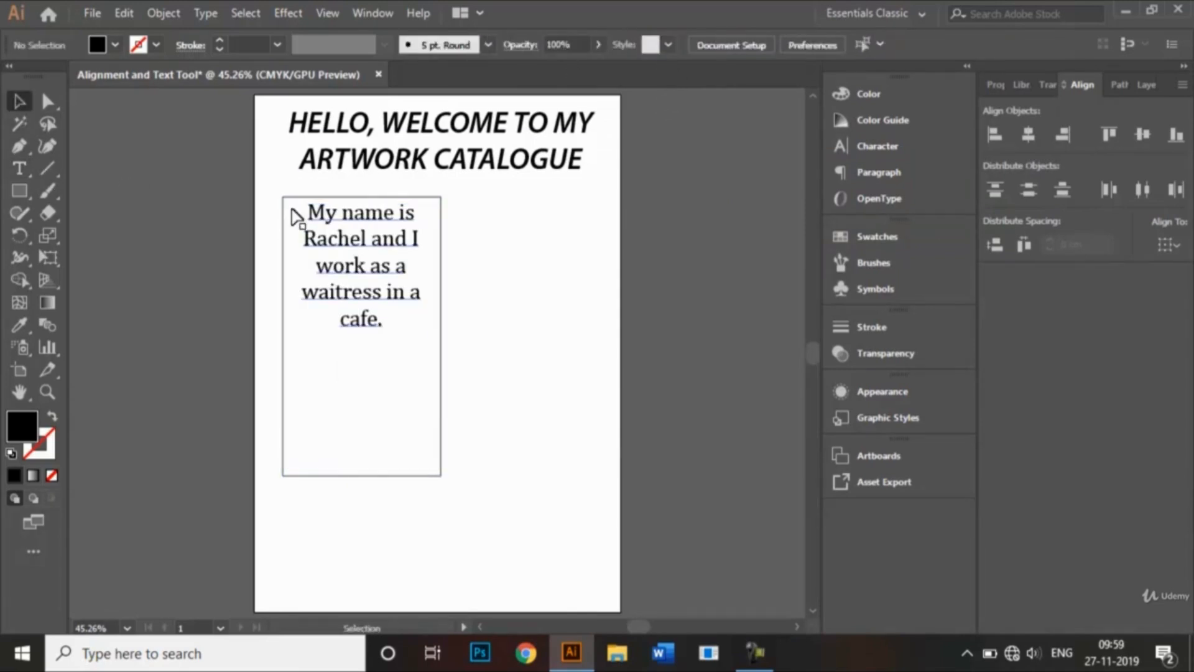
Browse the available fonts for the introduction text, keep Cambria, and deselect the text.
{"action": "left_click", "coordinate": [308, 255]}
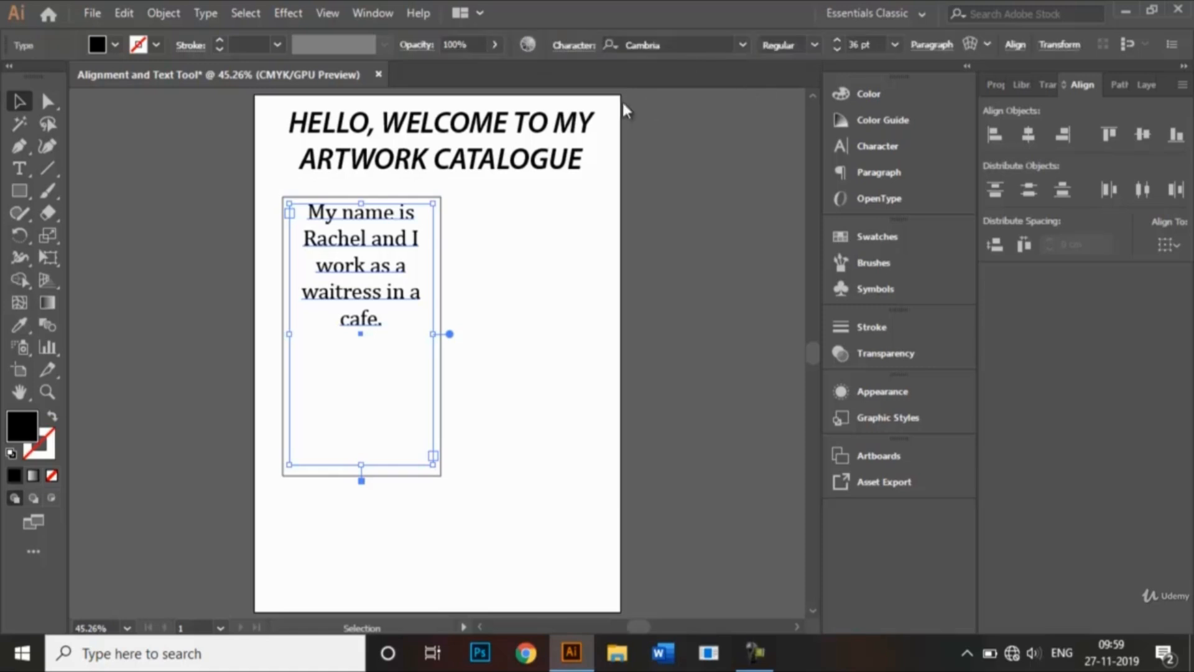
{"action": "left_click", "coordinate": [743, 44]}
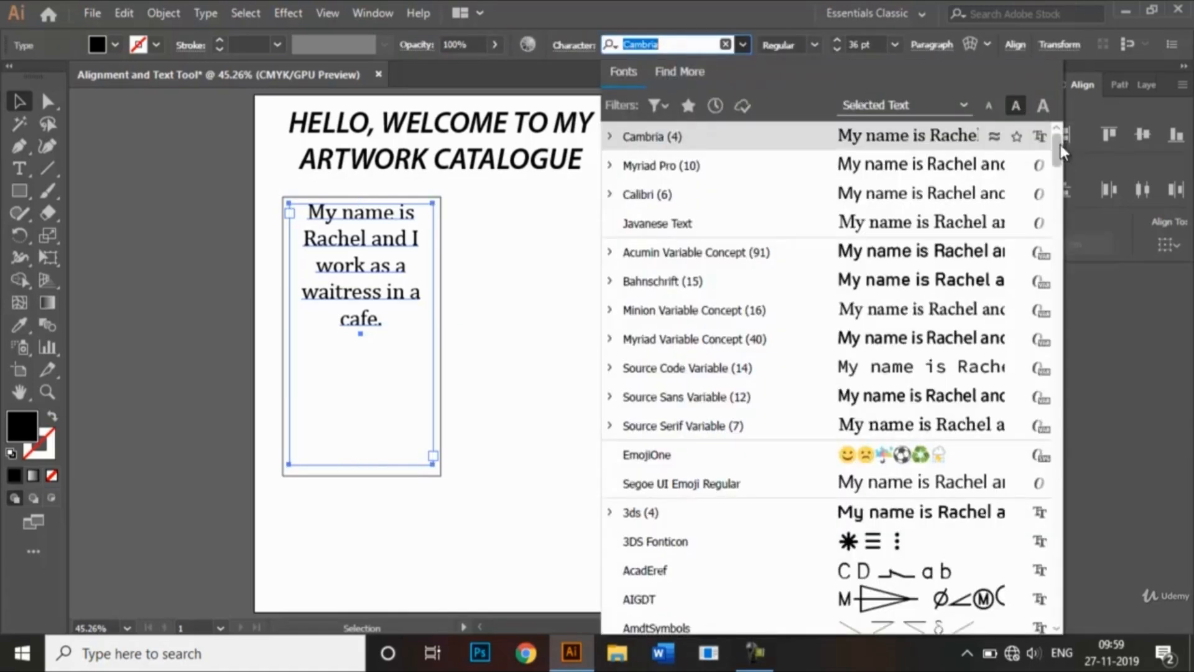
{"action": "left_click_drag", "start_coordinate": [1058, 144], "coordinate": [1063, 215]}
{"action": "scroll", "coordinate": [1063, 216], "scroll_direction": "down", "scroll_amount": 7}
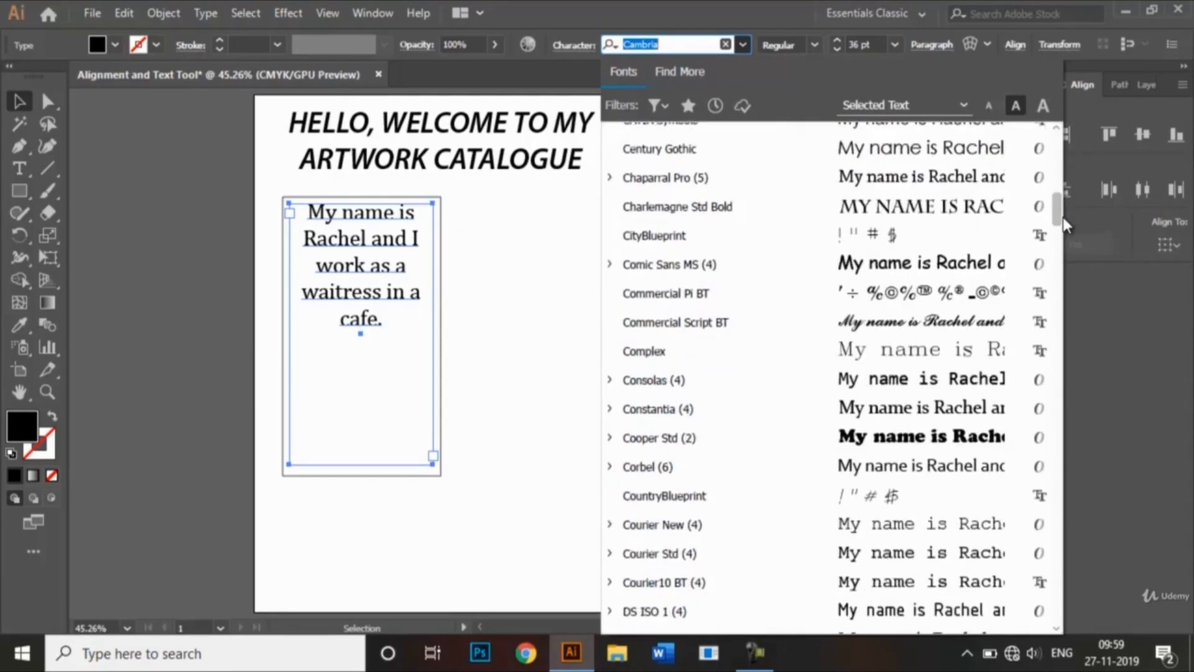
{"action": "scroll", "coordinate": [1063, 215], "scroll_direction": "up", "scroll_amount": 12}
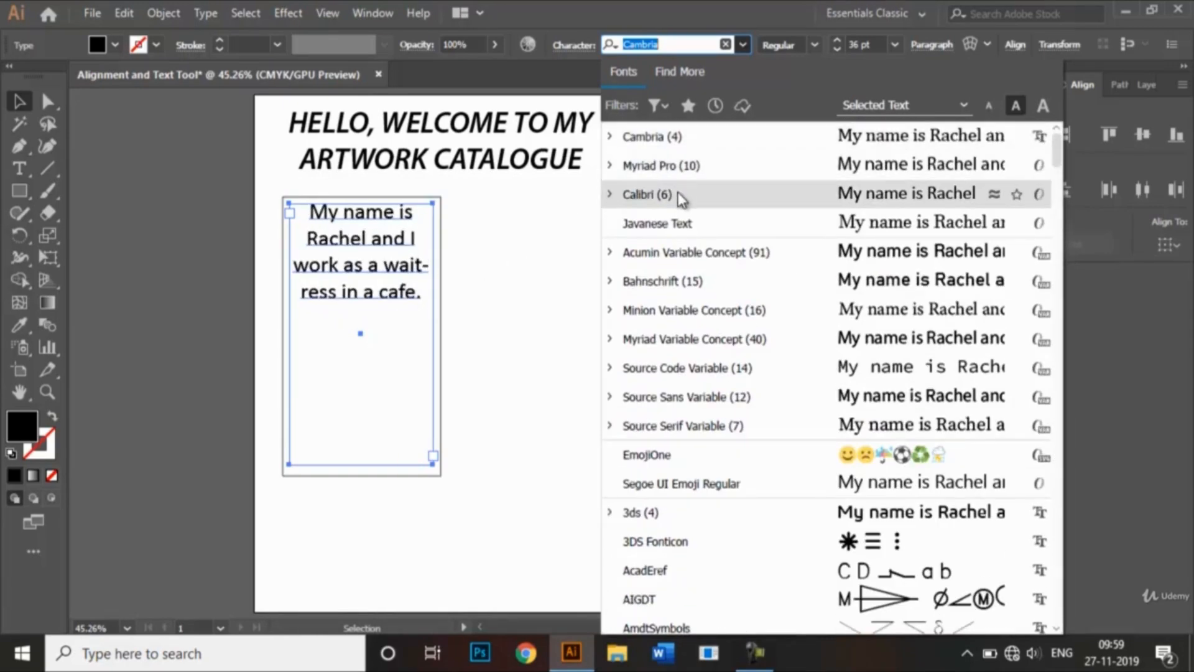
{"action": "left_click", "coordinate": [699, 140]}
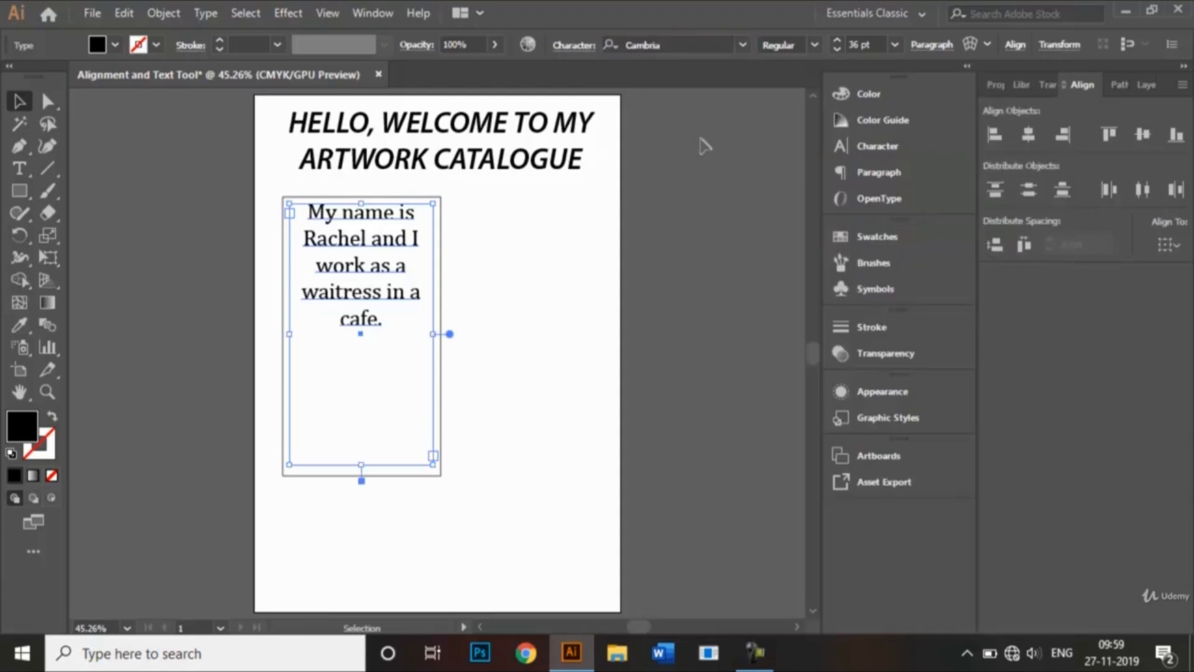
{"action": "left_click", "coordinate": [569, 275]}
Set the introduction text to Bold and shorten its frame from below to fit closely around the five lines.
{"action": "left_click", "coordinate": [360, 304]}
{"action": "left_click", "coordinate": [817, 45]}
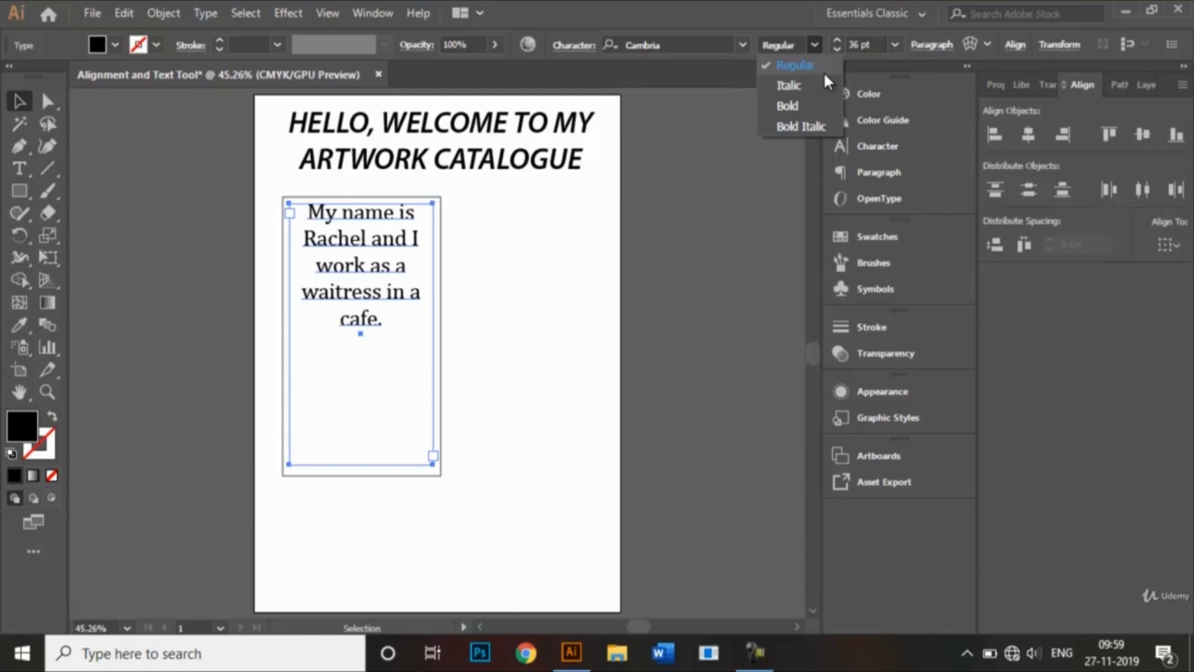
{"action": "left_click", "coordinate": [822, 106]}
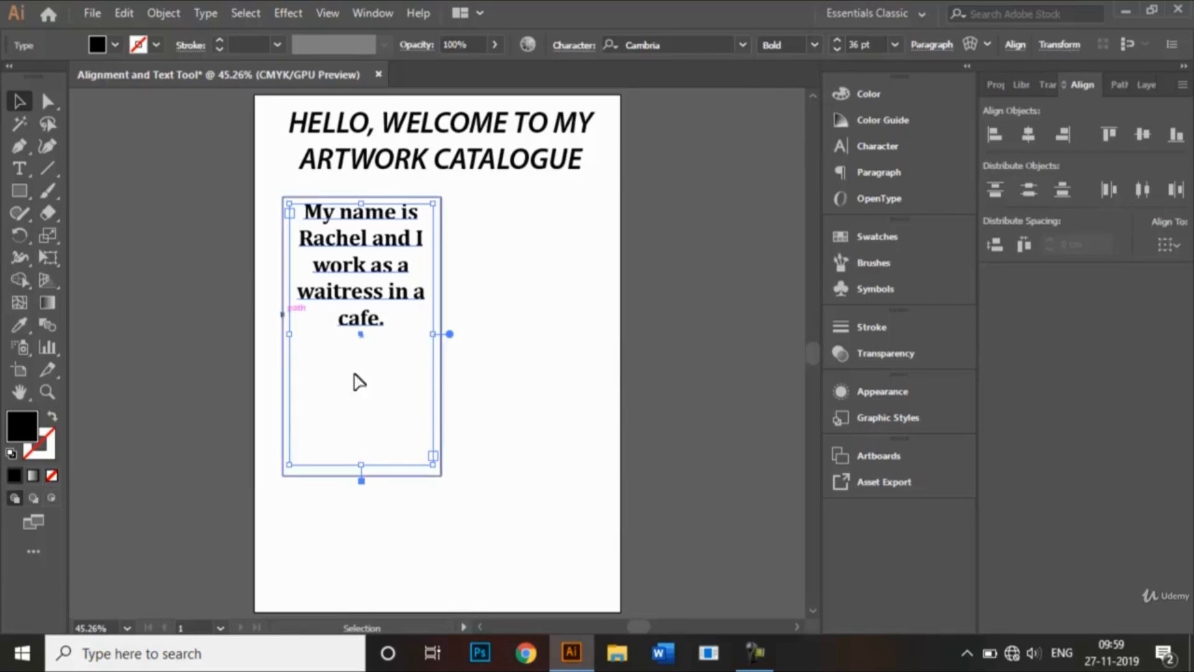
{"action": "left_click_drag", "start_coordinate": [363, 464], "coordinate": [364, 336]}
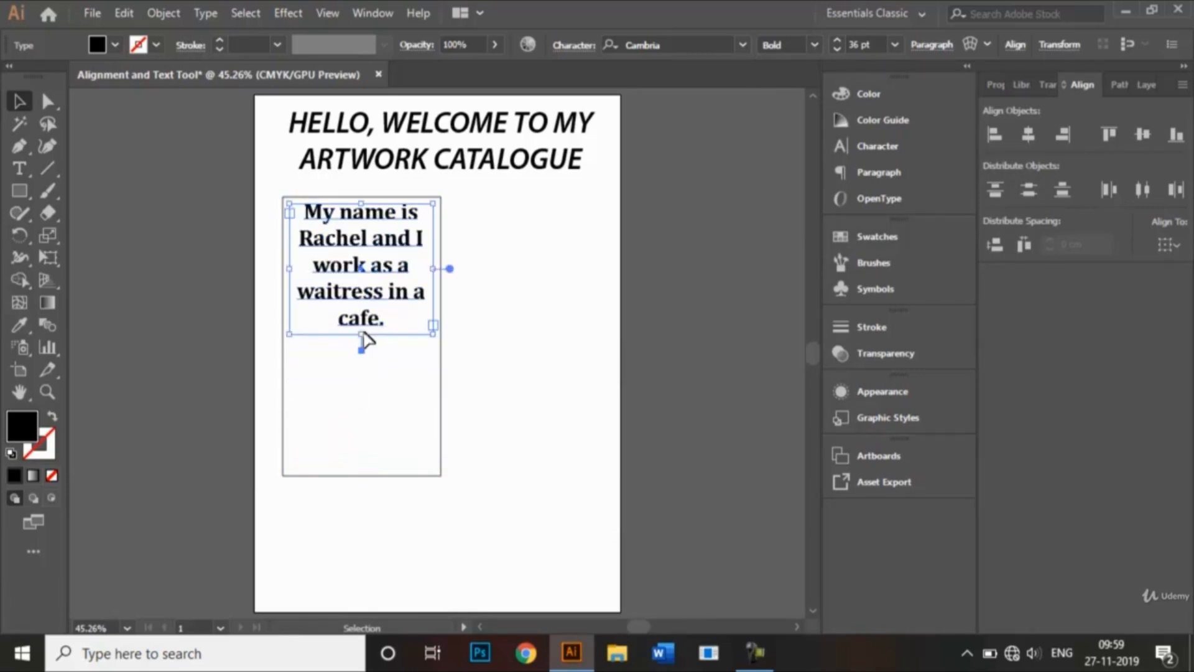
{"action": "left_click", "coordinate": [525, 358]}
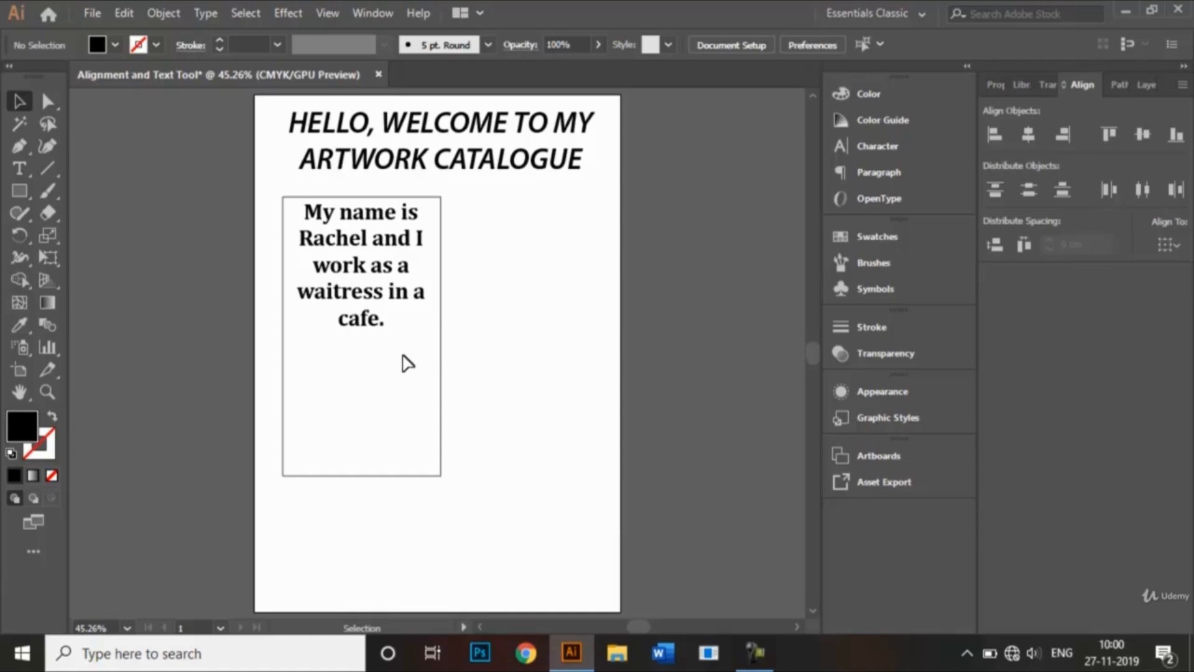
Align the vertical centers of the introduction text frame and its surrounding rectangle, and deselect them.
{"action": "left_click", "coordinate": [386, 306]}
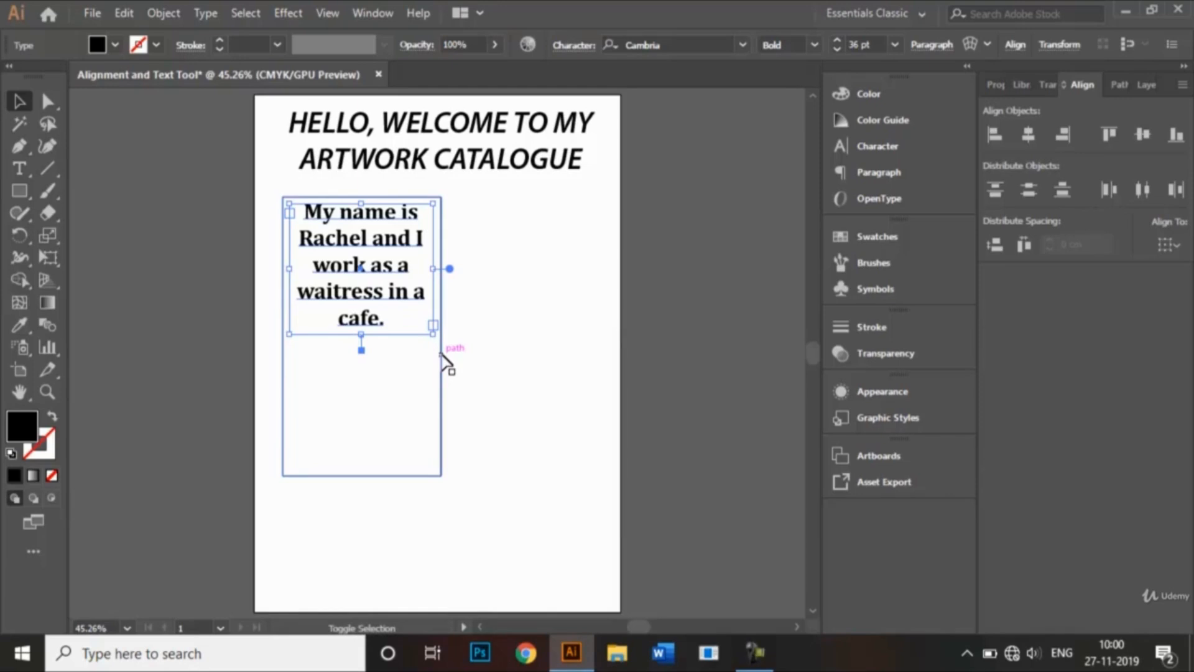
{"action": "left_click", "coordinate": [442, 356], "text": "shift"}
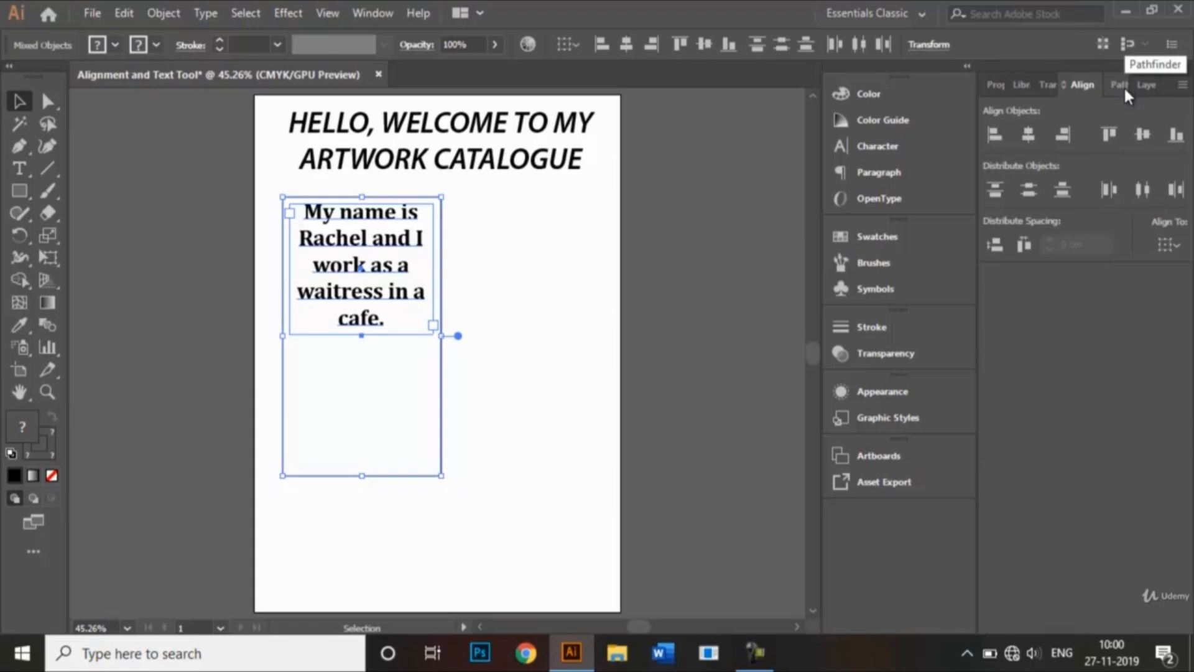
{"action": "left_click", "coordinate": [1140, 141]}
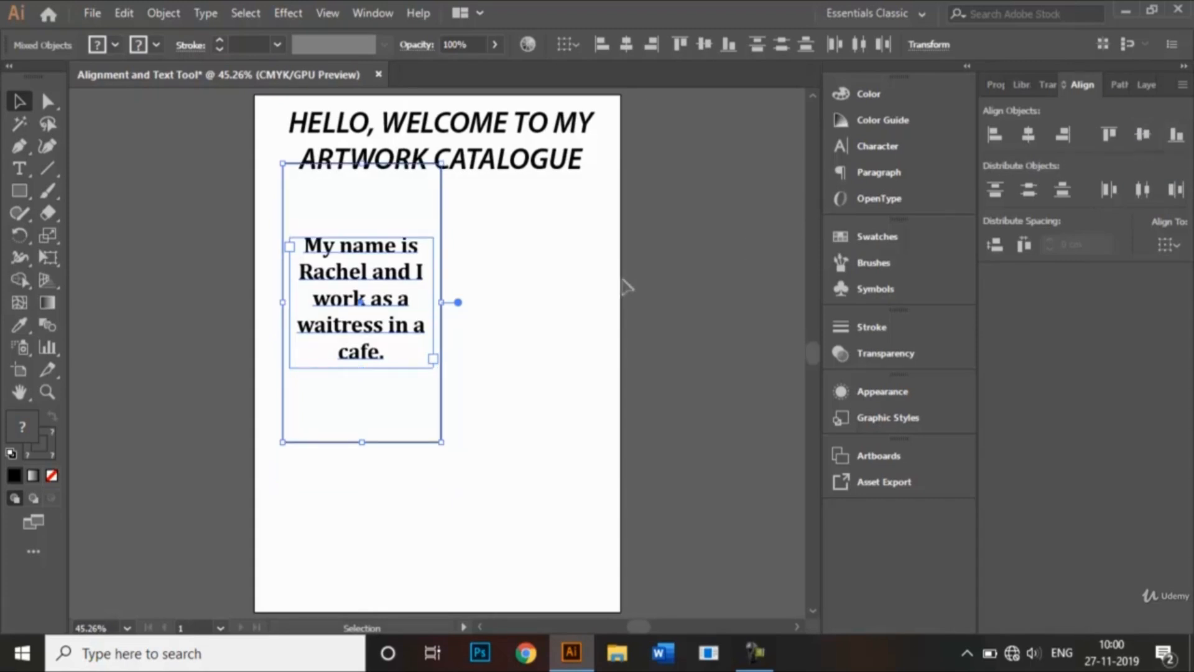
{"action": "left_click", "coordinate": [556, 289]}
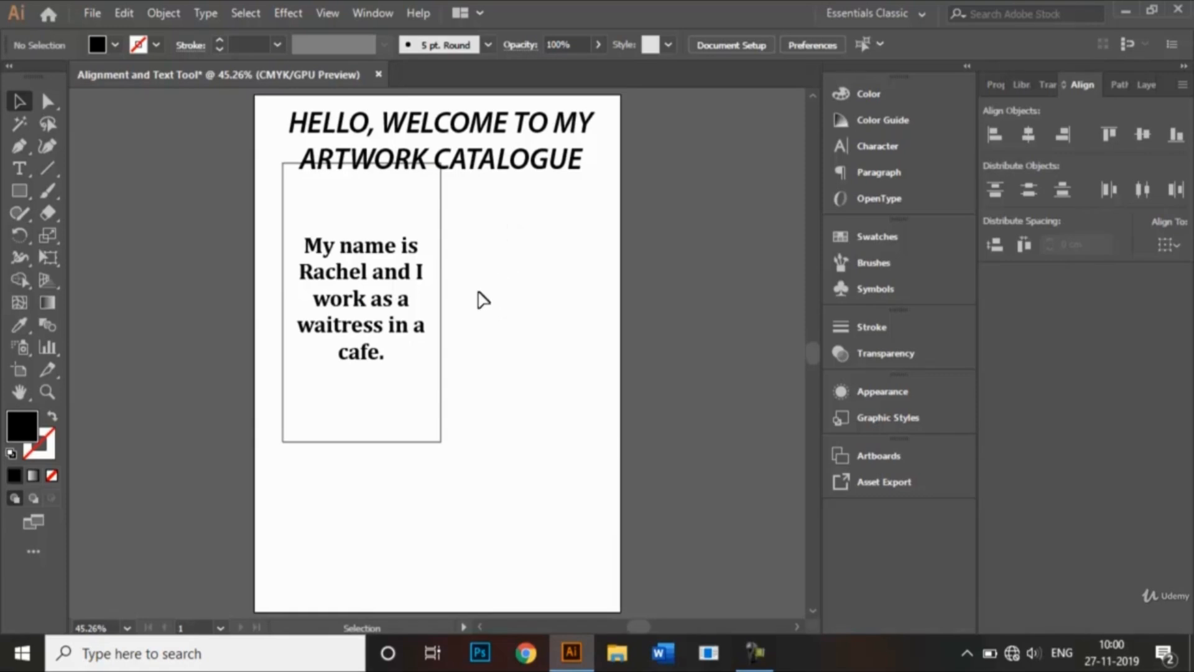
Move the introduction text and its rectangle together straight down until they clear the title, and deselect them.
{"action": "left_click_drag", "start_coordinate": [478, 291], "coordinate": [347, 358]}
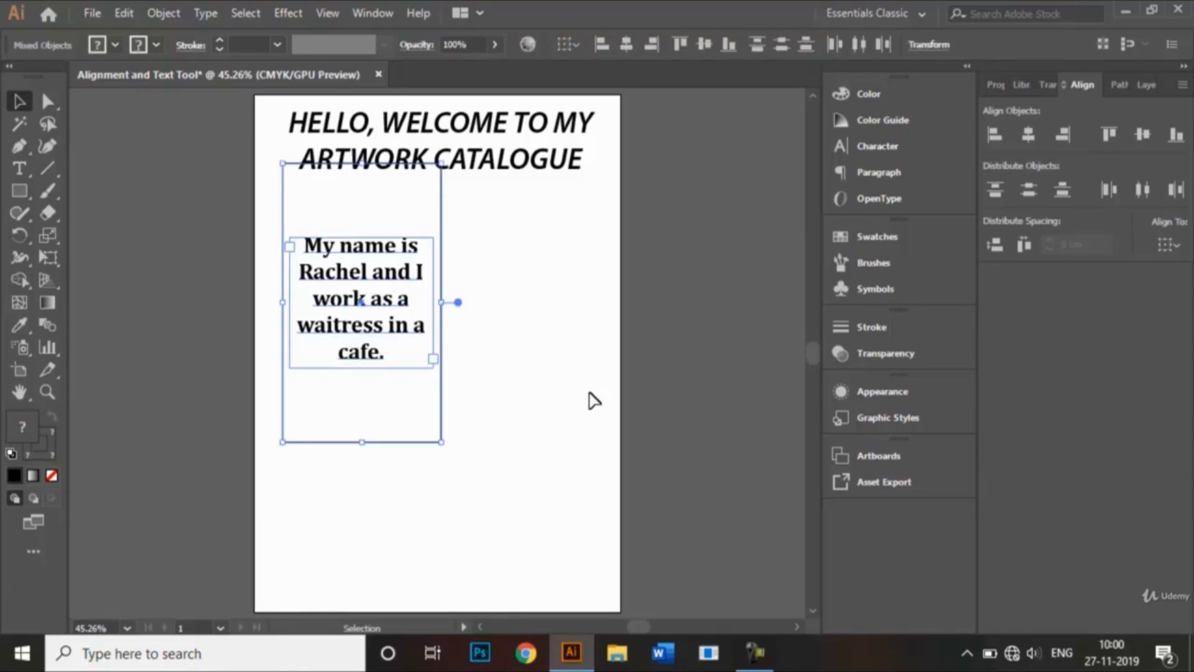
{"action": "key", "text": "shift+Down"}
{"action": "key", "text": "shift+Down"}
{"action": "key", "text": "shift+Down"}
{"action": "key", "text": "shift+Down"}
{"action": "key", "text": "shift+Down"}
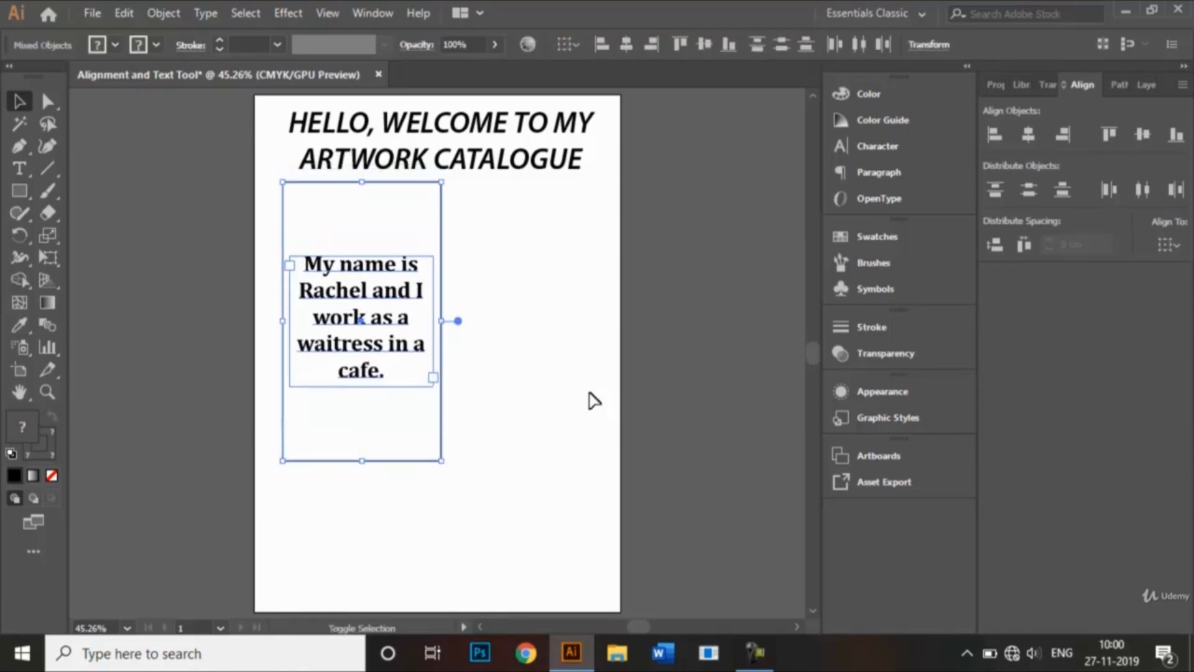
{"action": "key", "text": "shift+Down"}
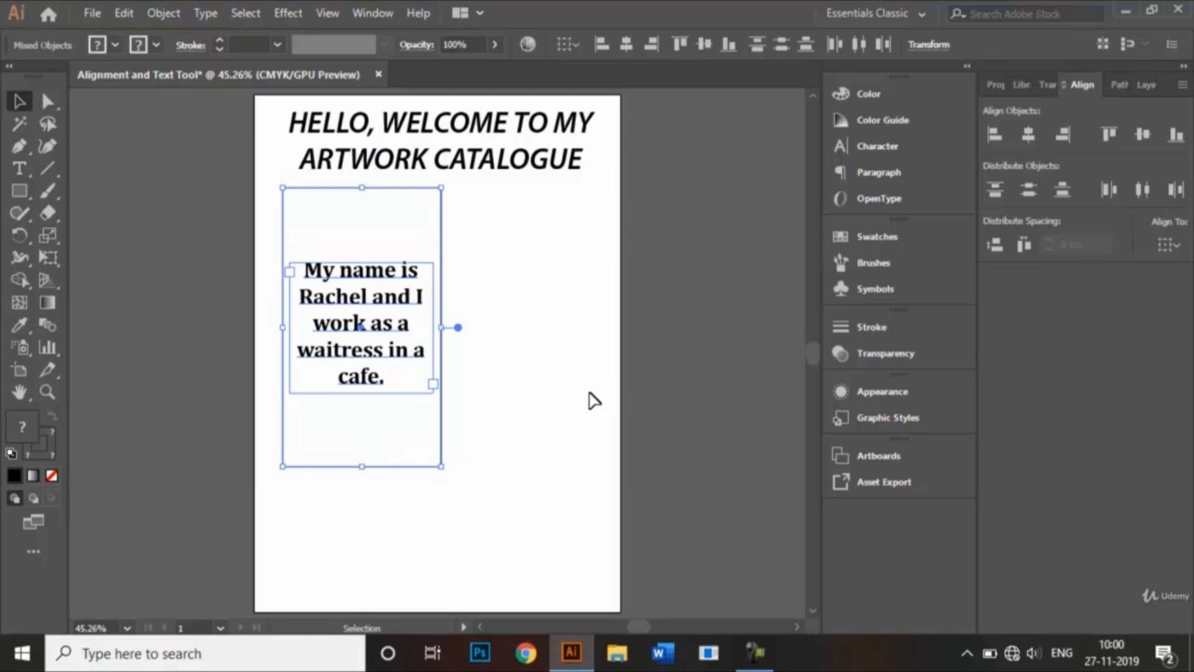
{"action": "left_click", "coordinate": [545, 350]}
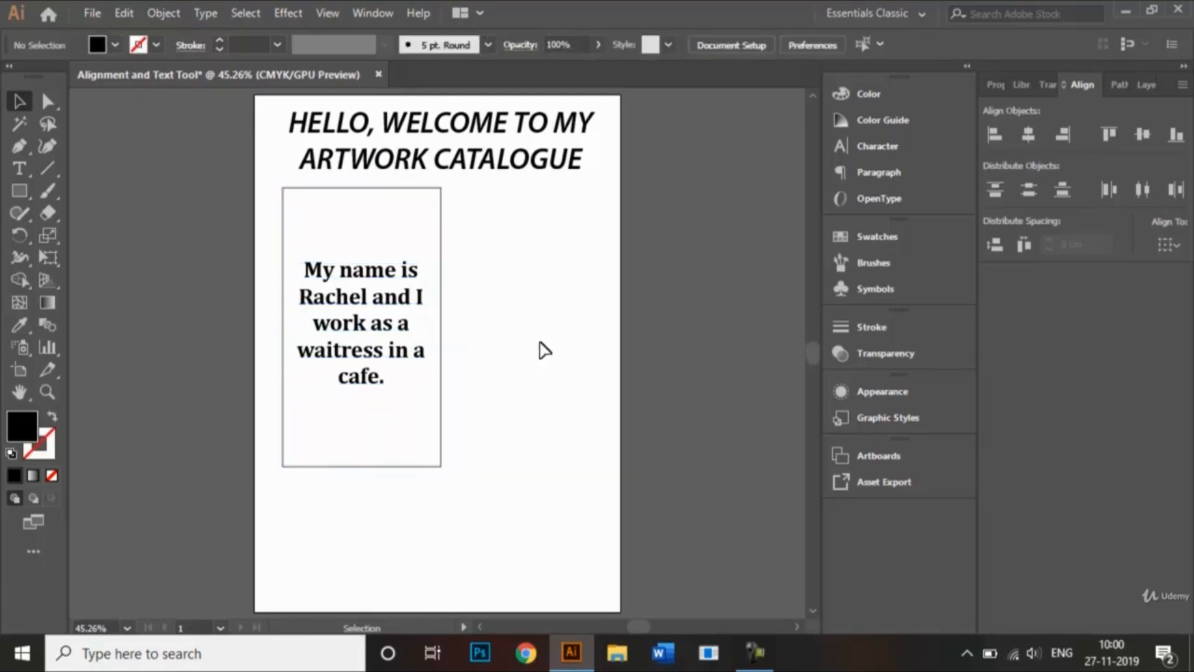
Change the introduction text's fill color from the swatches to a dark magenta pink, and deselect the text.
{"action": "left_click", "coordinate": [352, 299]}
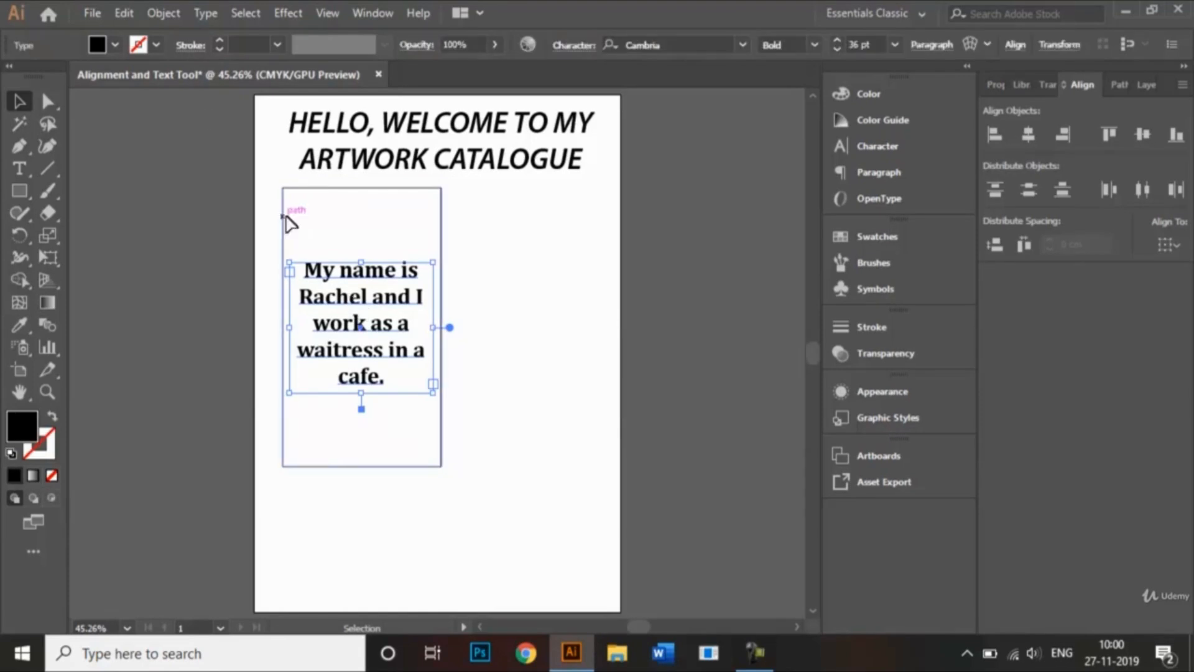
{"action": "left_click", "coordinate": [115, 46]}
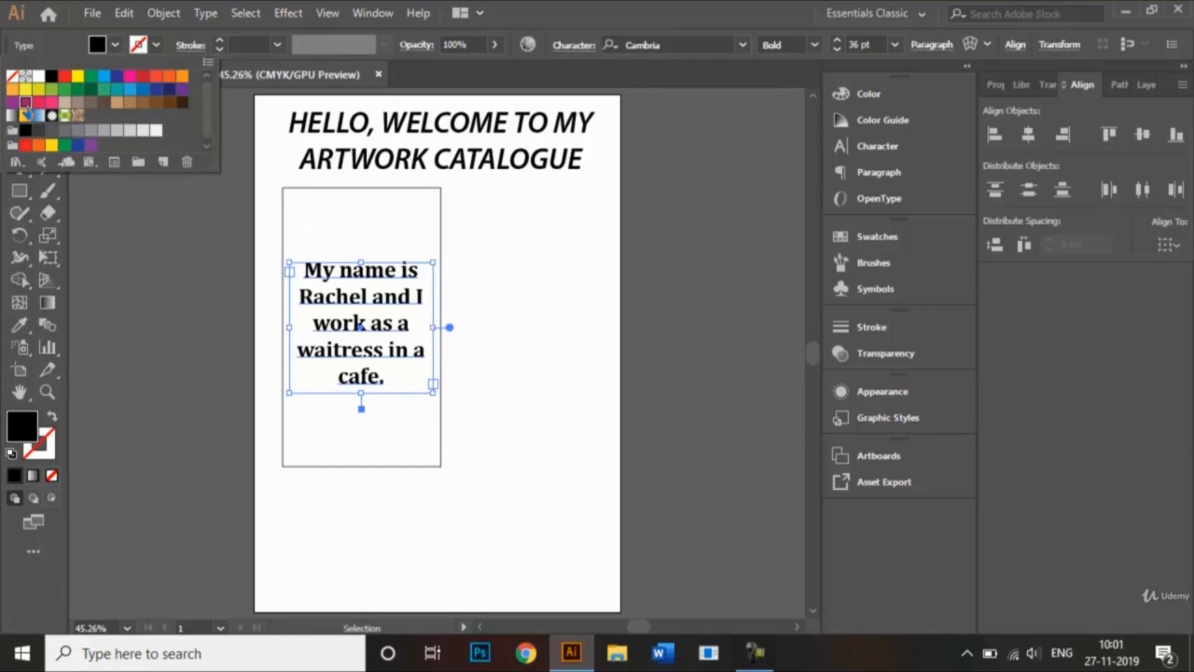
{"action": "left_click", "coordinate": [25, 104]}
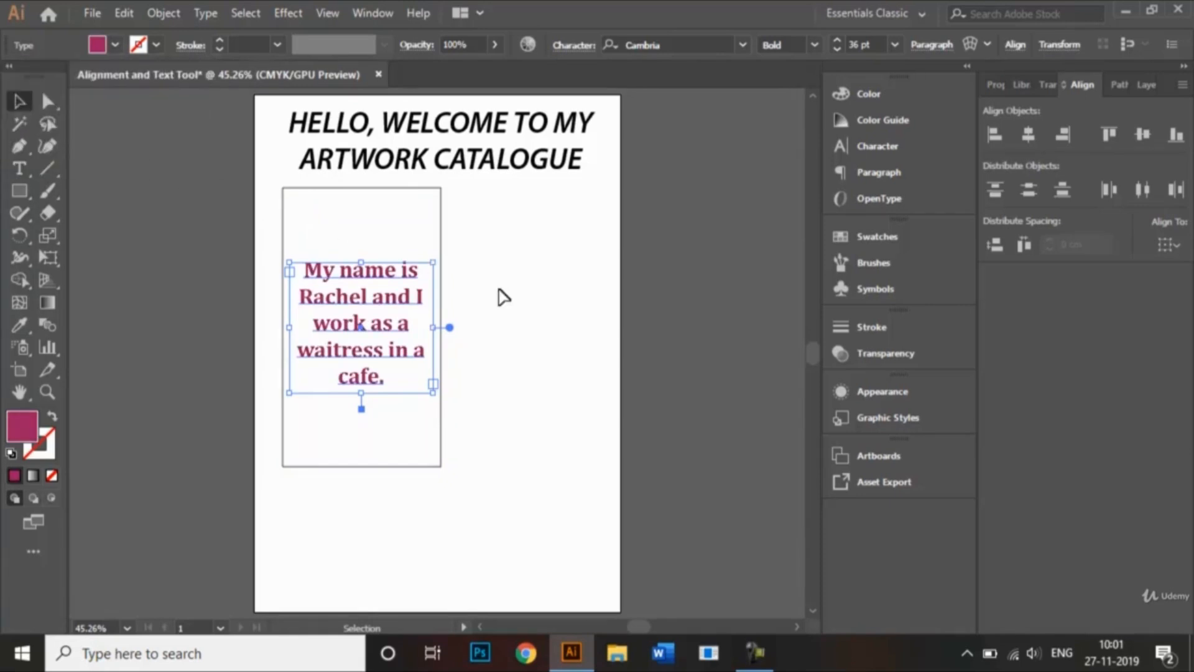
{"action": "left_click", "coordinate": [515, 272]}
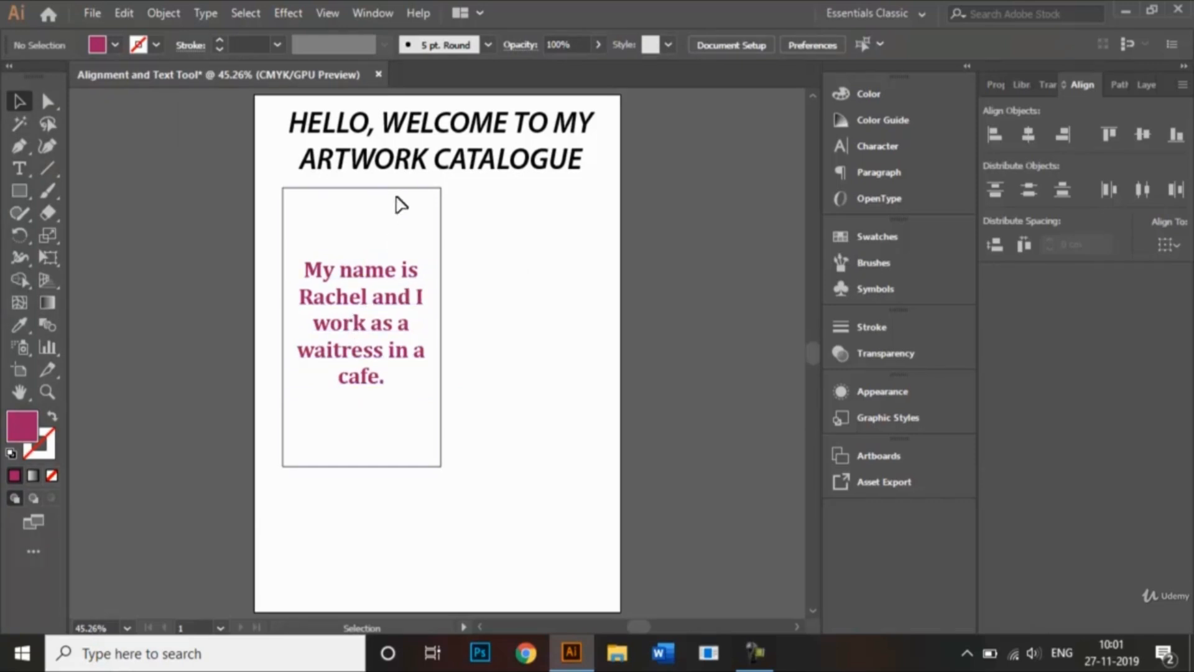
Draw an unfilled rectangle with a 1 pt magenta stroke beside the framed introduction, matching its frame's top edge and height.
{"action": "left_click", "coordinate": [20, 192]}
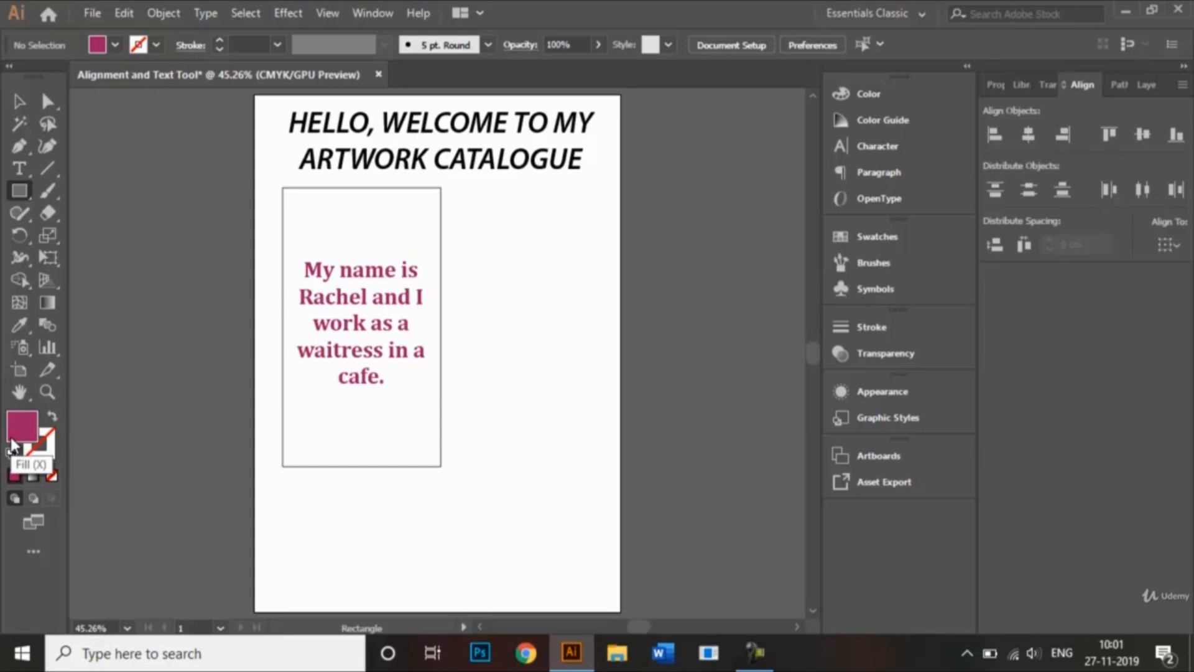
{"action": "left_click", "coordinate": [55, 423]}
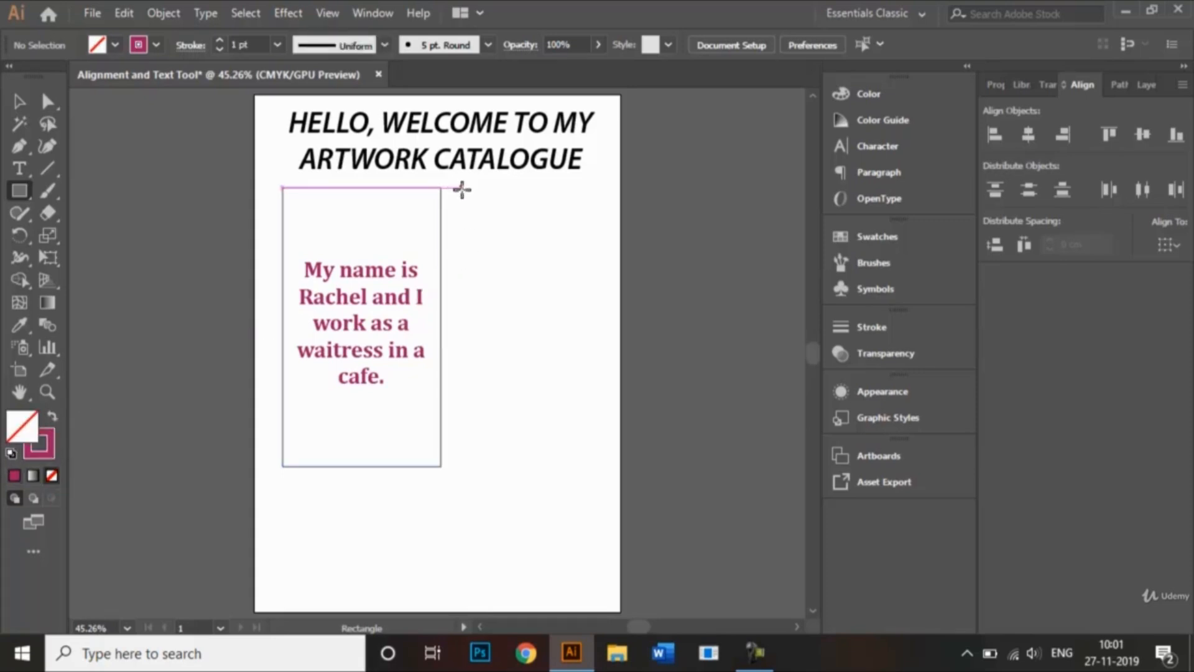
{"action": "left_click_drag", "start_coordinate": [459, 186], "coordinate": [611, 463]}
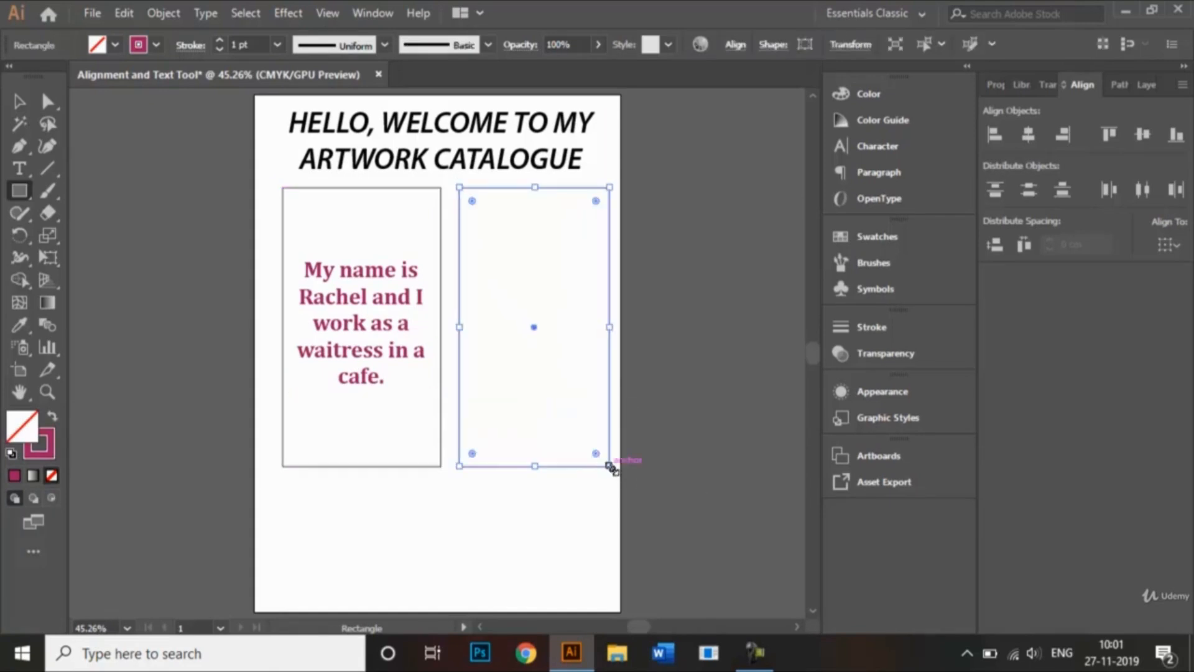
Convert the new rectangle into an area text frame and delete its placeholder text.
{"action": "left_click", "coordinate": [22, 167]}
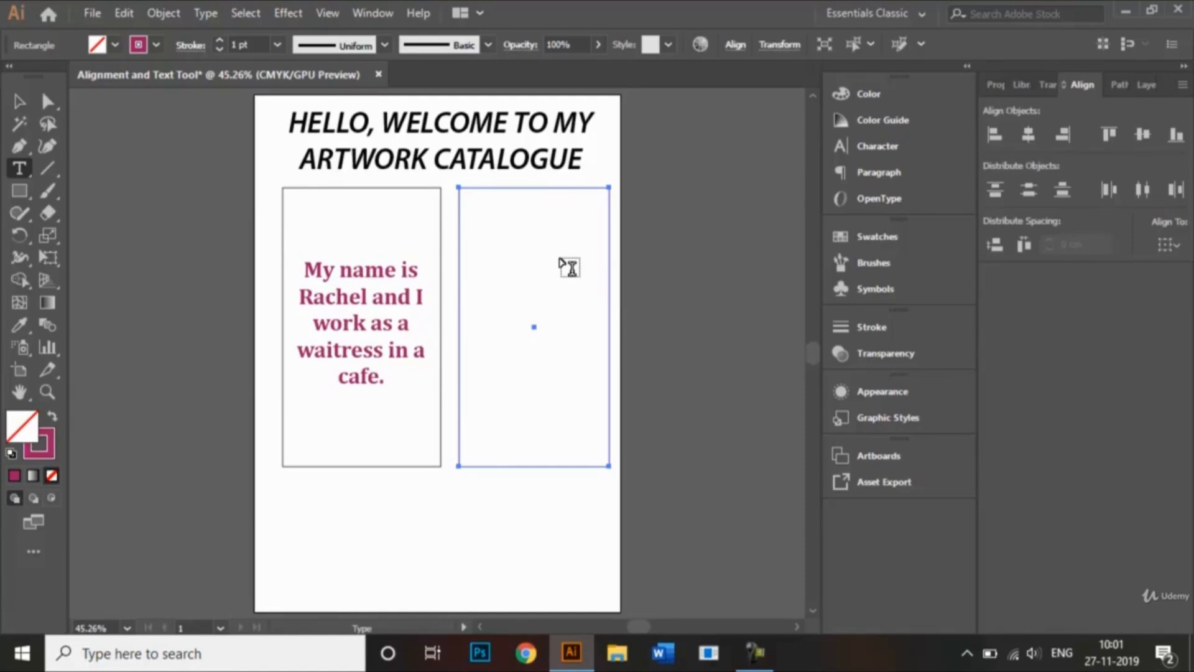
{"action": "left_click", "coordinate": [537, 187]}
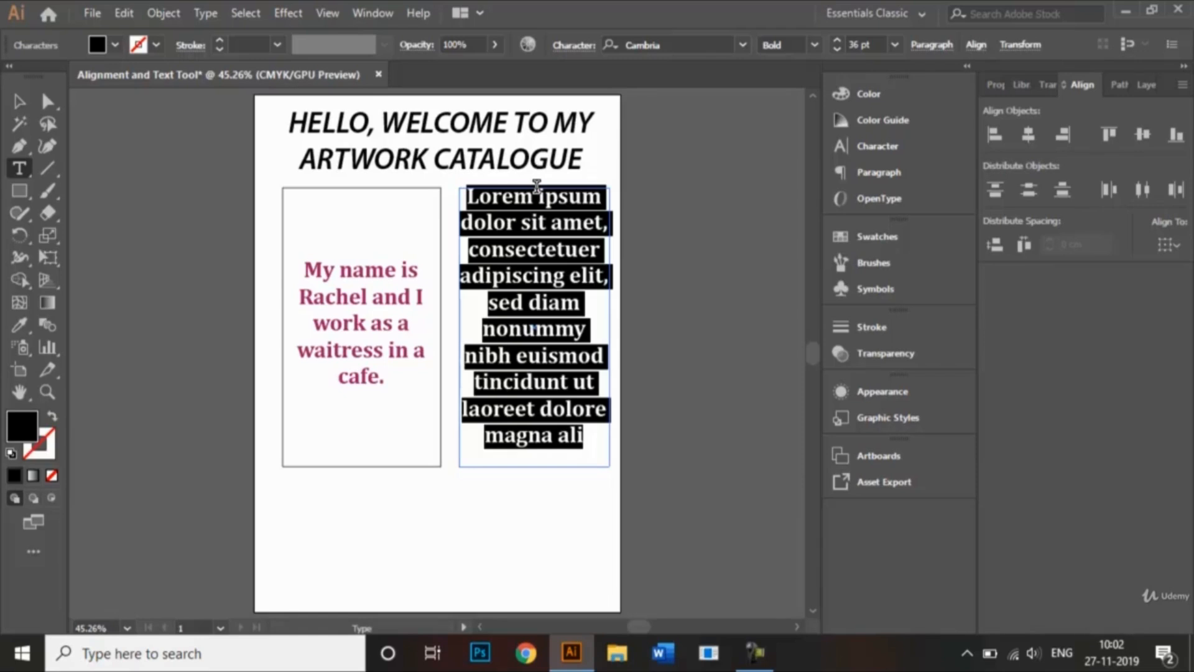
{"action": "key", "text": "BackSpace"}
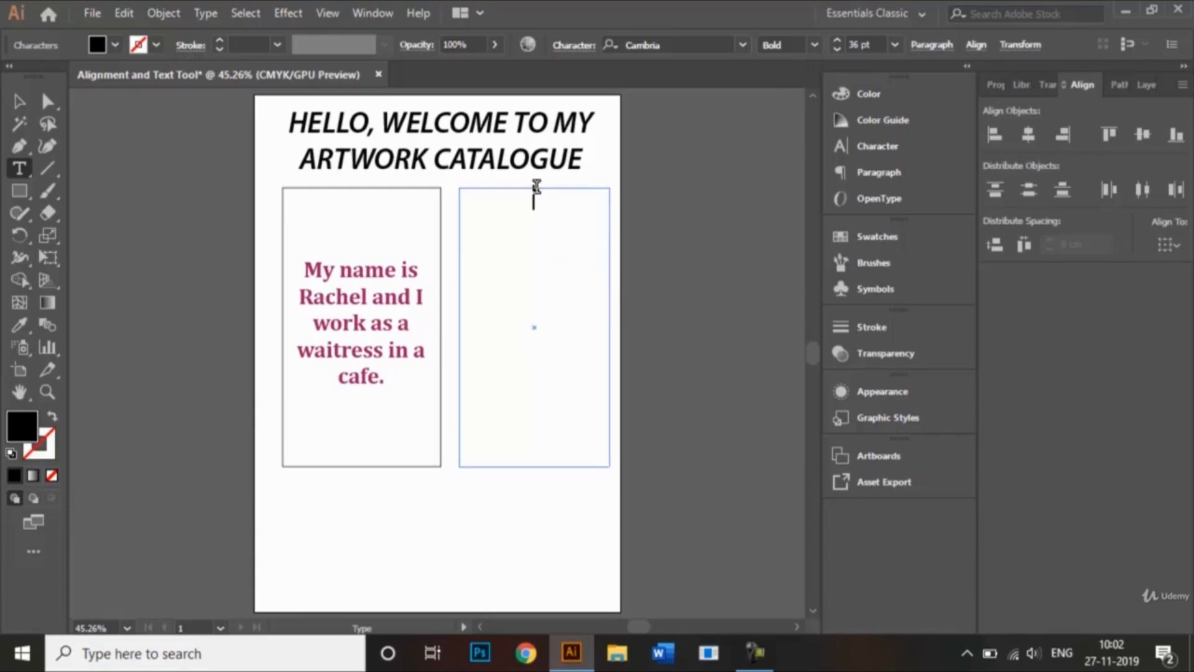
Enter "I live in New York with my family and I take the subway to college every single day." in the empty text frame.
{"action": "type", "text": "I live in New "}
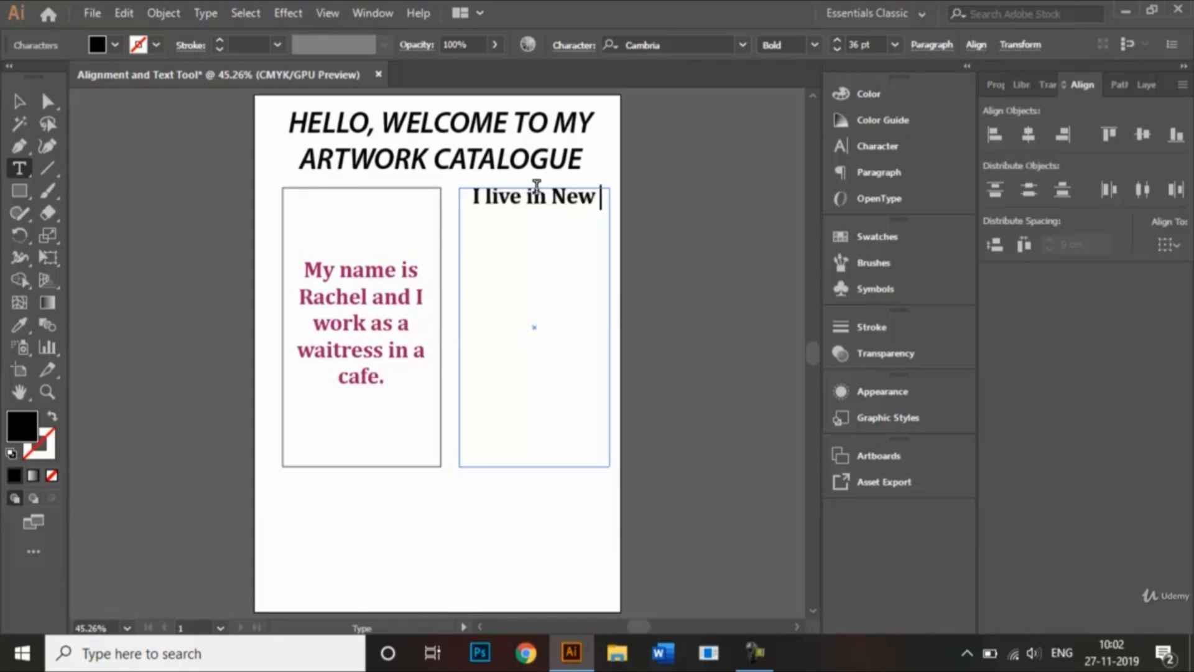
{"action": "type", "text": "York w"}
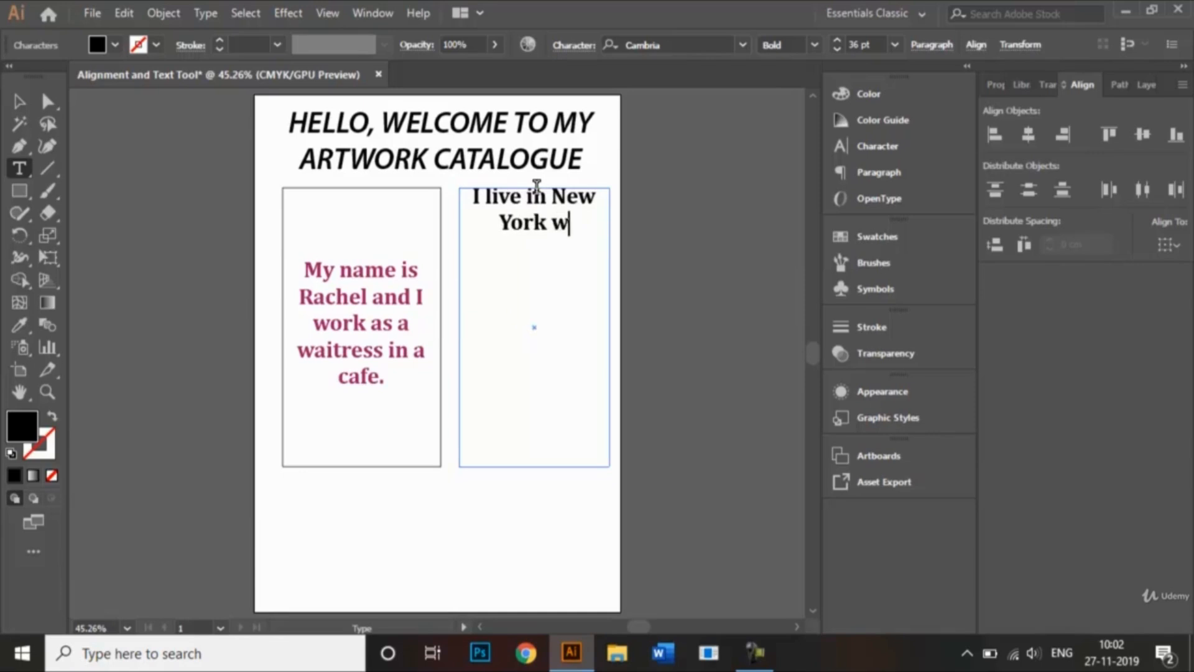
{"action": "type", "text": "ith my"}
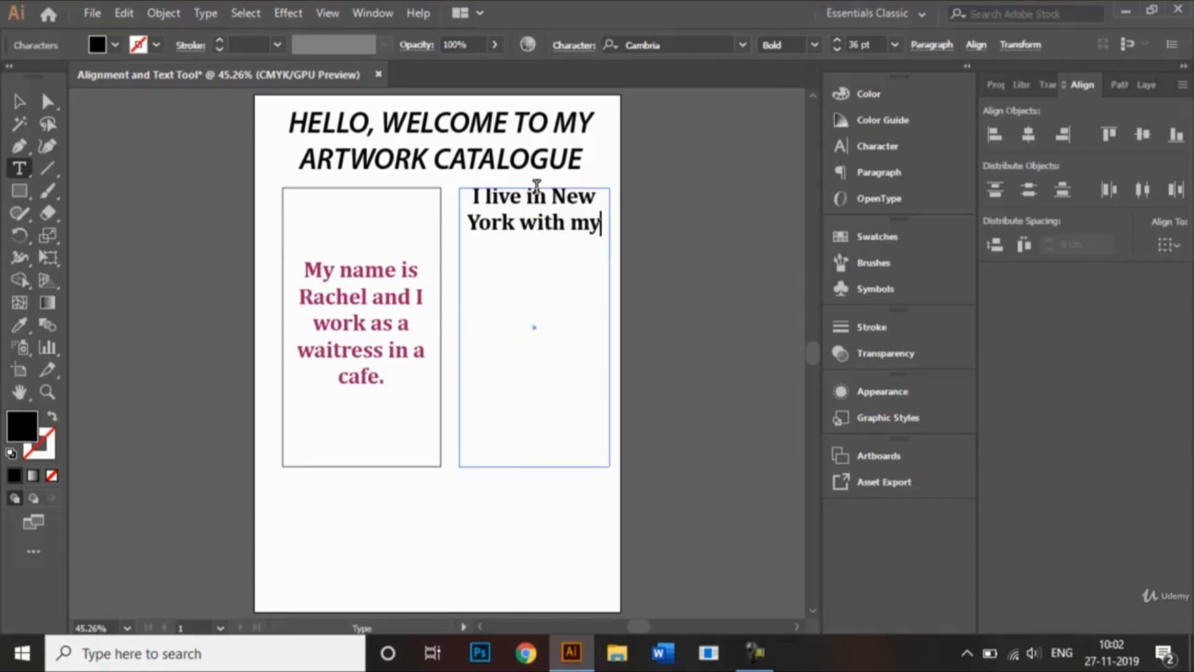
{"action": "type", "text": " frin"}
{"action": "key", "text": "BackSpace"}
{"action": "key", "text": "BackSpace"}
{"action": "key", "text": "BackSpace"}
{"action": "key", "text": "BackSpace"}
{"action": "type", "text": "family "}
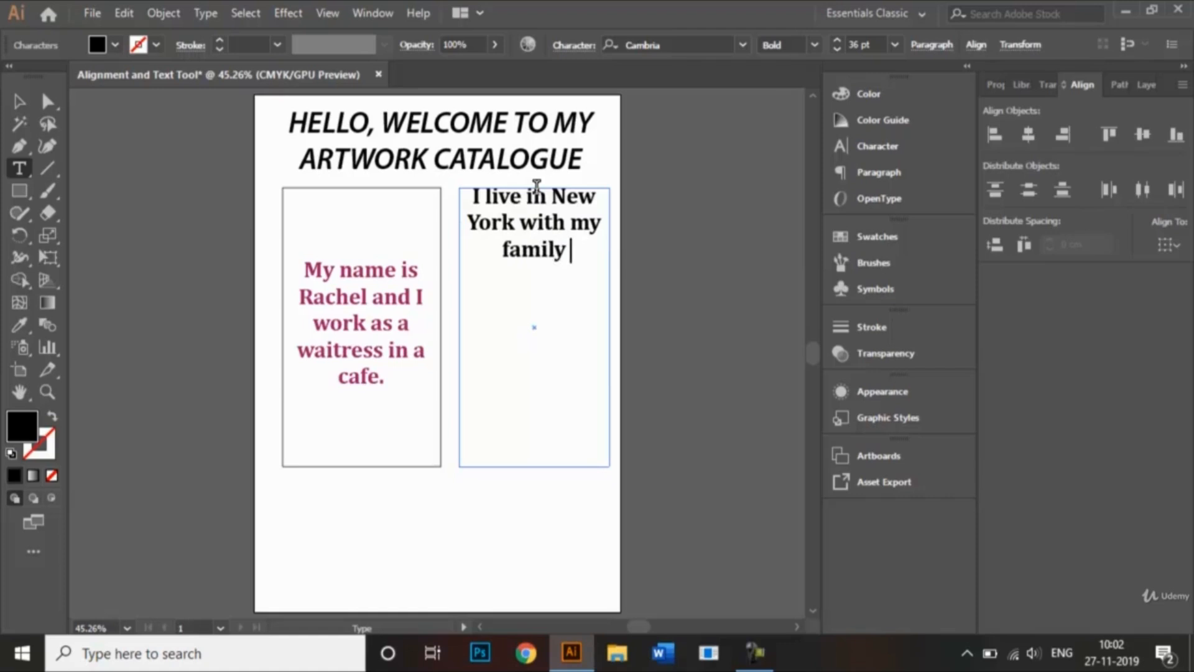
{"action": "type", "text": "and I tak"}
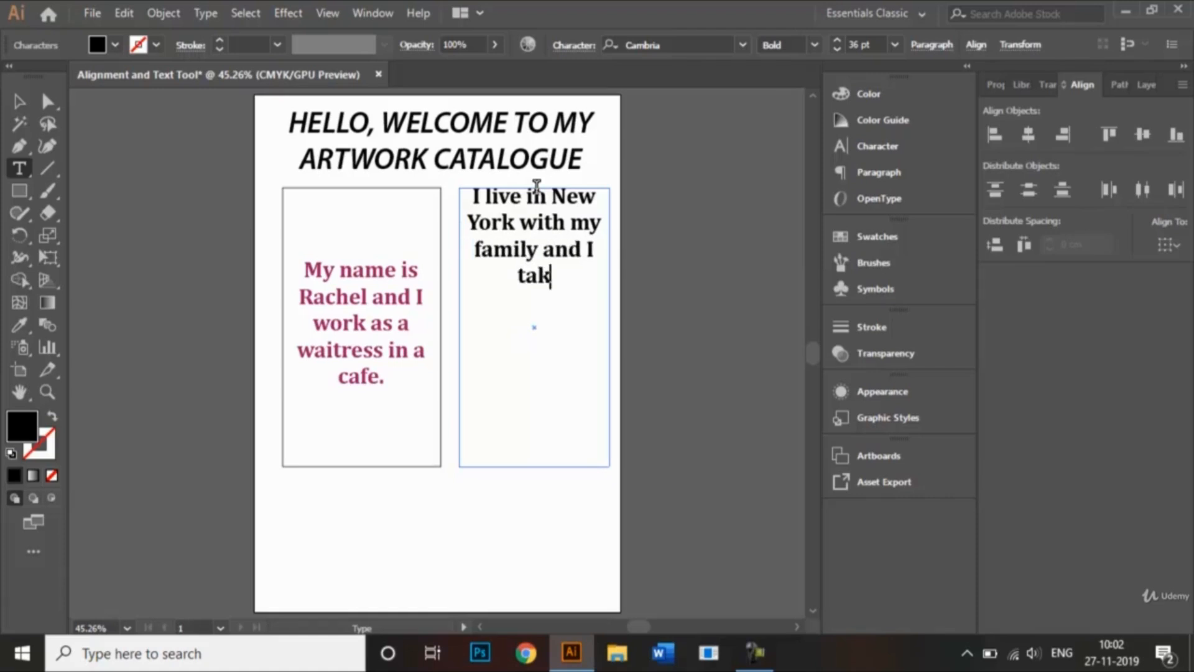
{"action": "type", "text": "e the subw"}
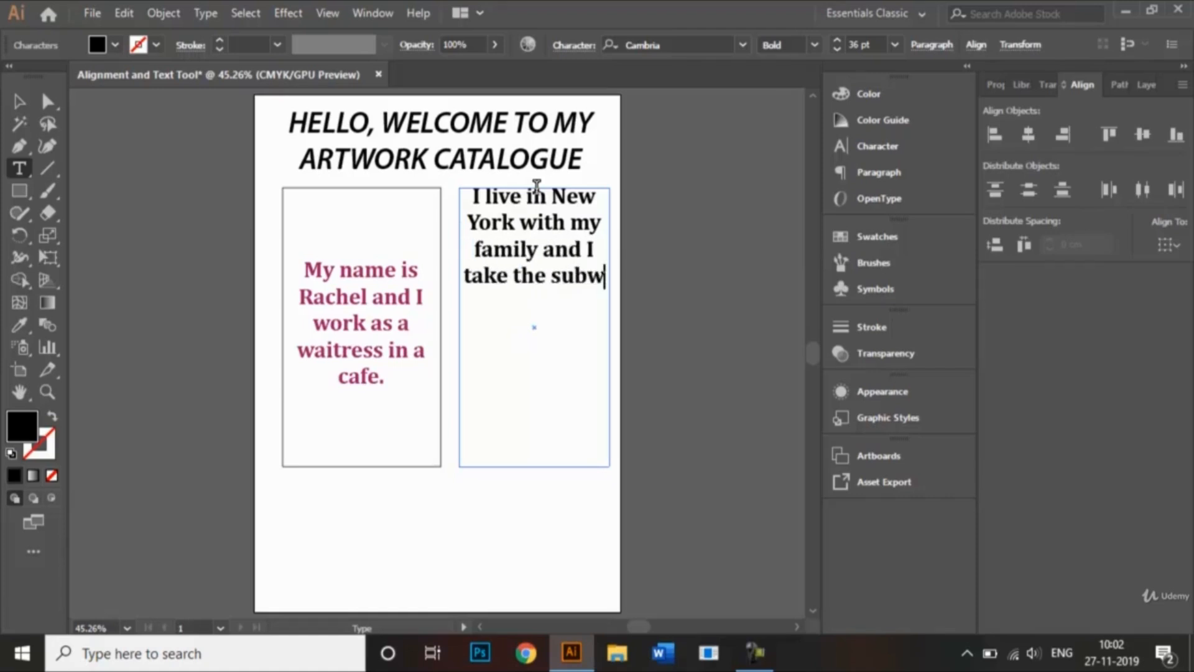
{"action": "type", "text": "ay to co"}
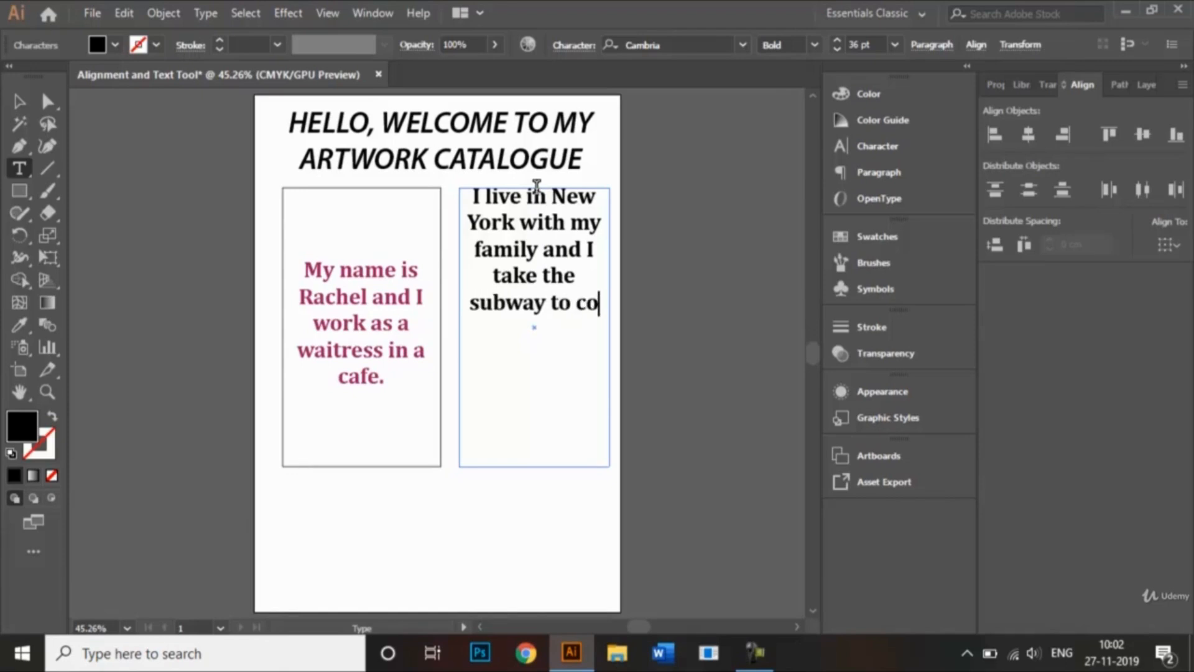
{"action": "type", "text": "llege "}
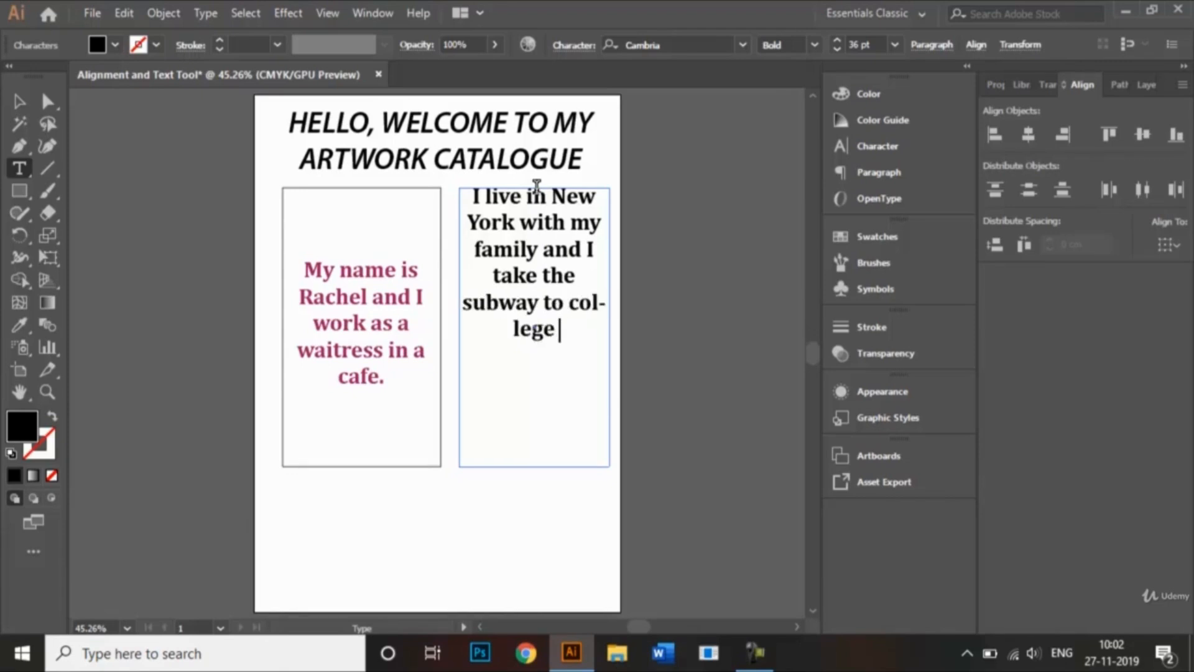
{"action": "type", "text": "every su"}
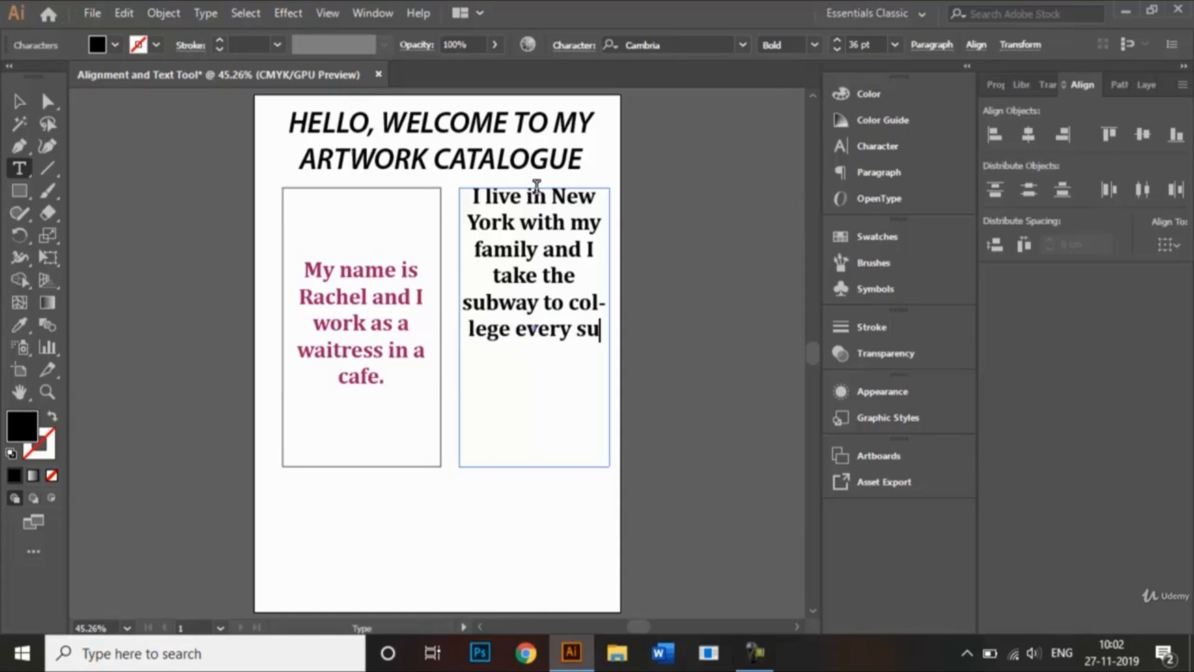
{"action": "key", "text": "BackSpace"}
{"action": "type", "text": "ingle "}
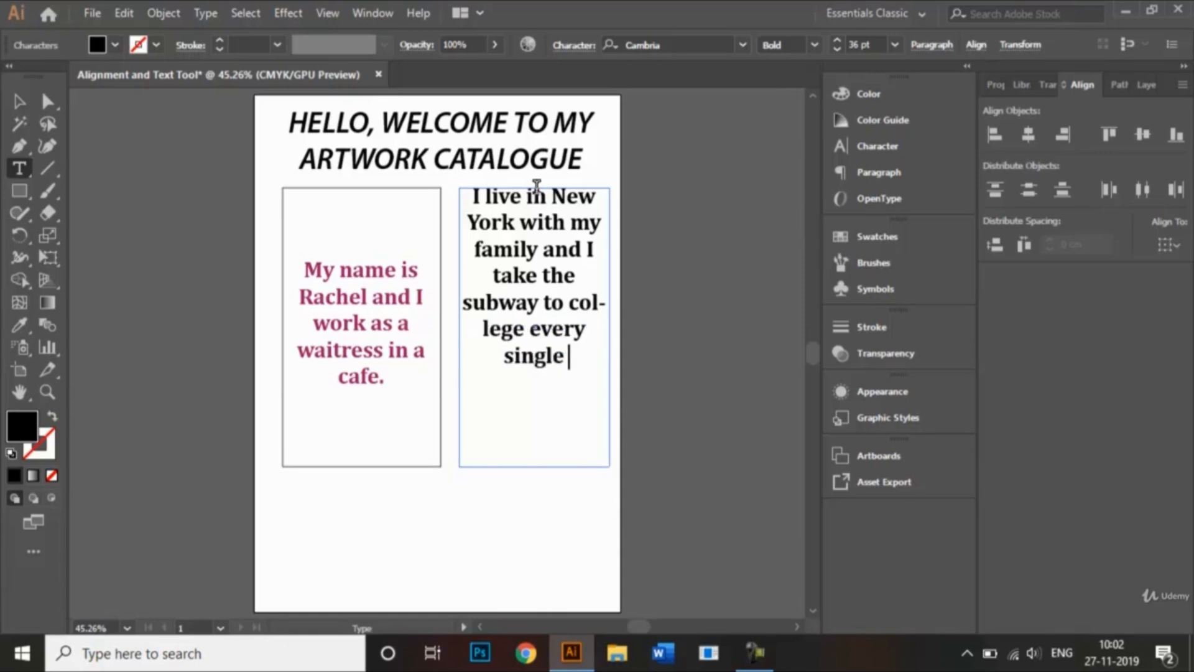
{"action": "type", "text": "day."}
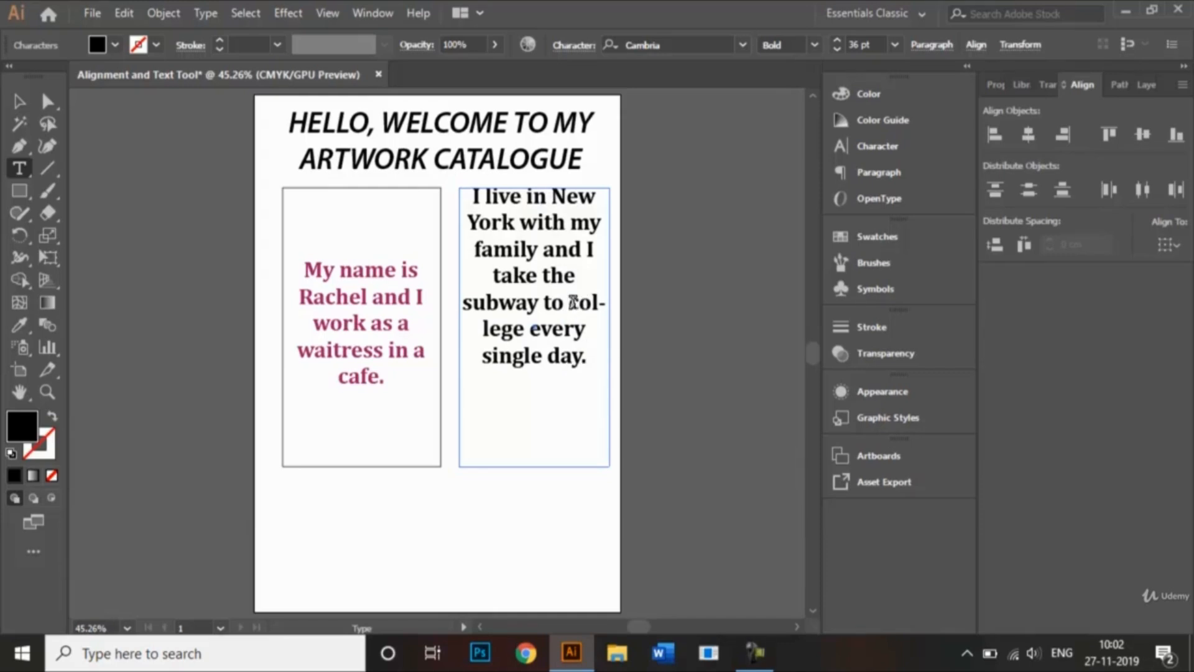
Insert a line break before "college" so the word is not hyphenated, and deselect the text.
{"action": "key", "text": "shift+Return"}
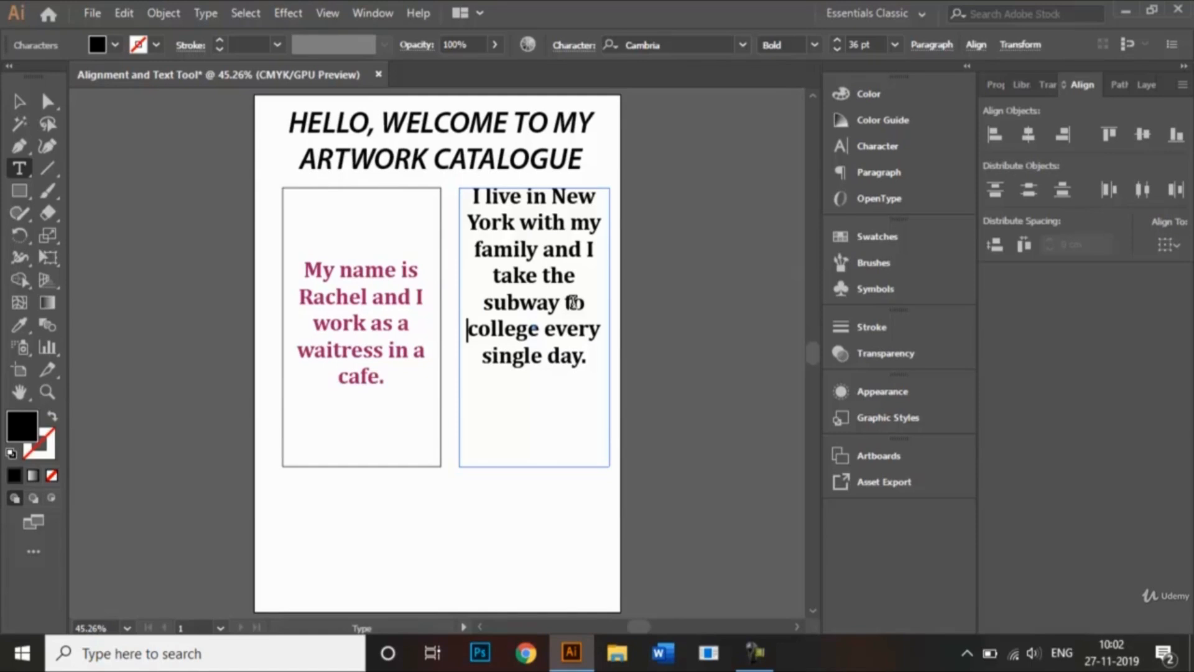
{"action": "left_click", "coordinate": [19, 101]}
{"action": "left_click", "coordinate": [192, 242]}
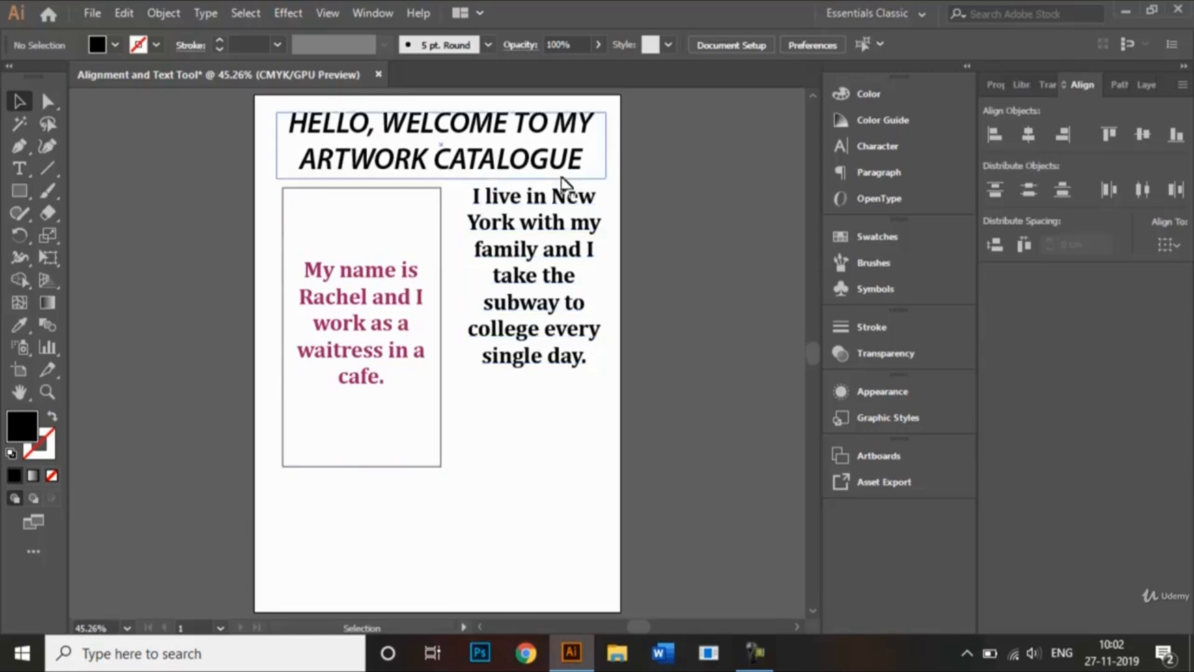
Left-align the paragraph about living in New York within its text frame.
{"action": "left_click", "coordinate": [540, 257]}
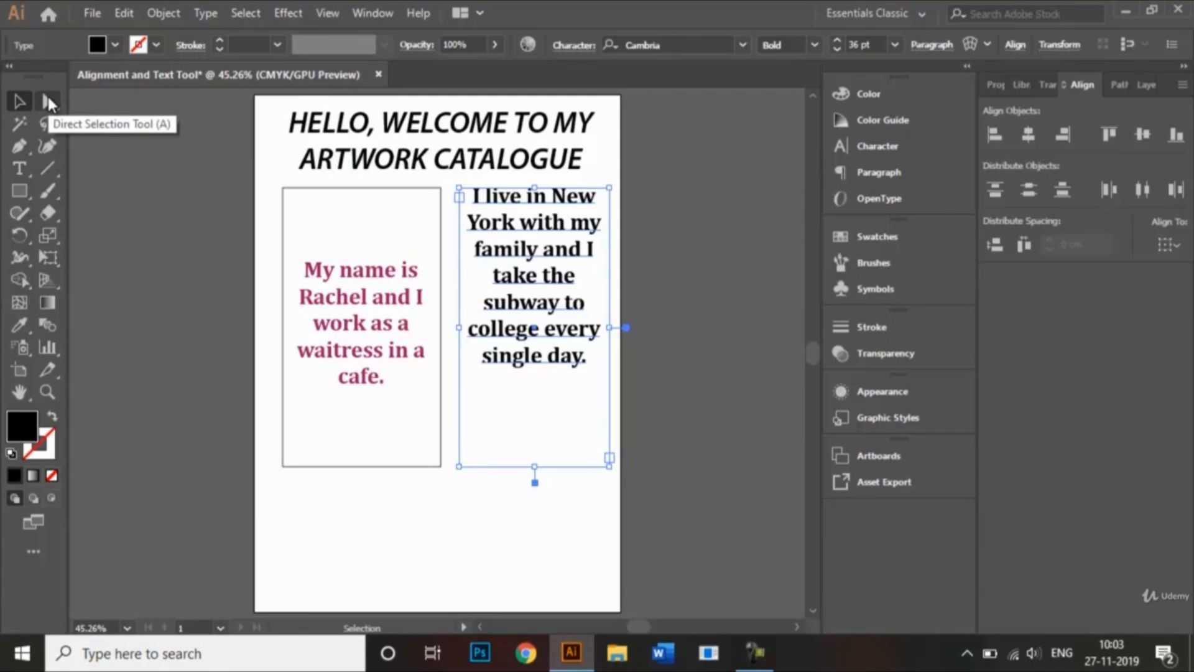
{"action": "left_click", "coordinate": [49, 101]}
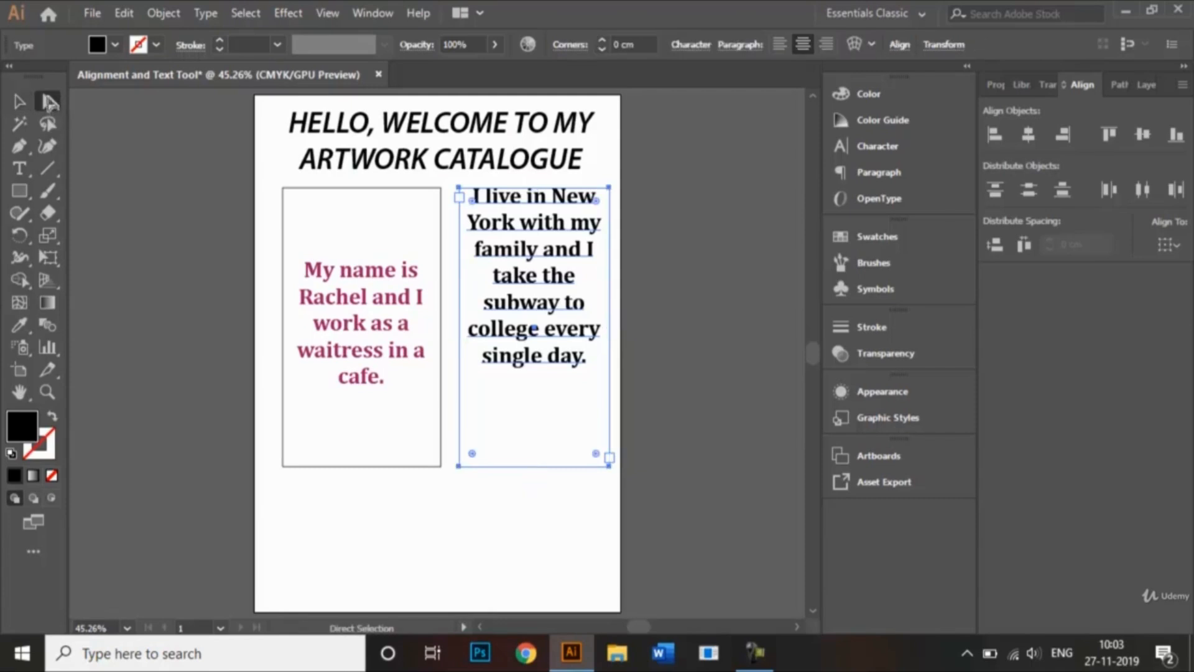
{"action": "left_click", "coordinate": [778, 45]}
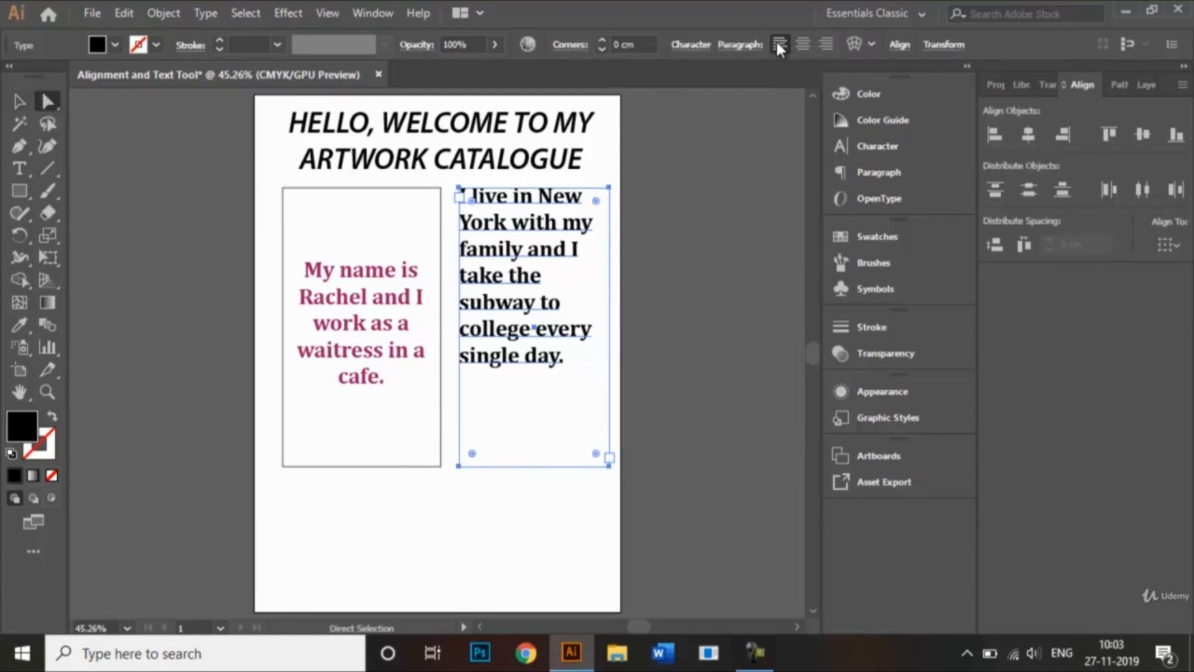
Shorten the New York text frame from below to end just under its last line, and deselect it.
{"action": "left_click", "coordinate": [20, 102]}
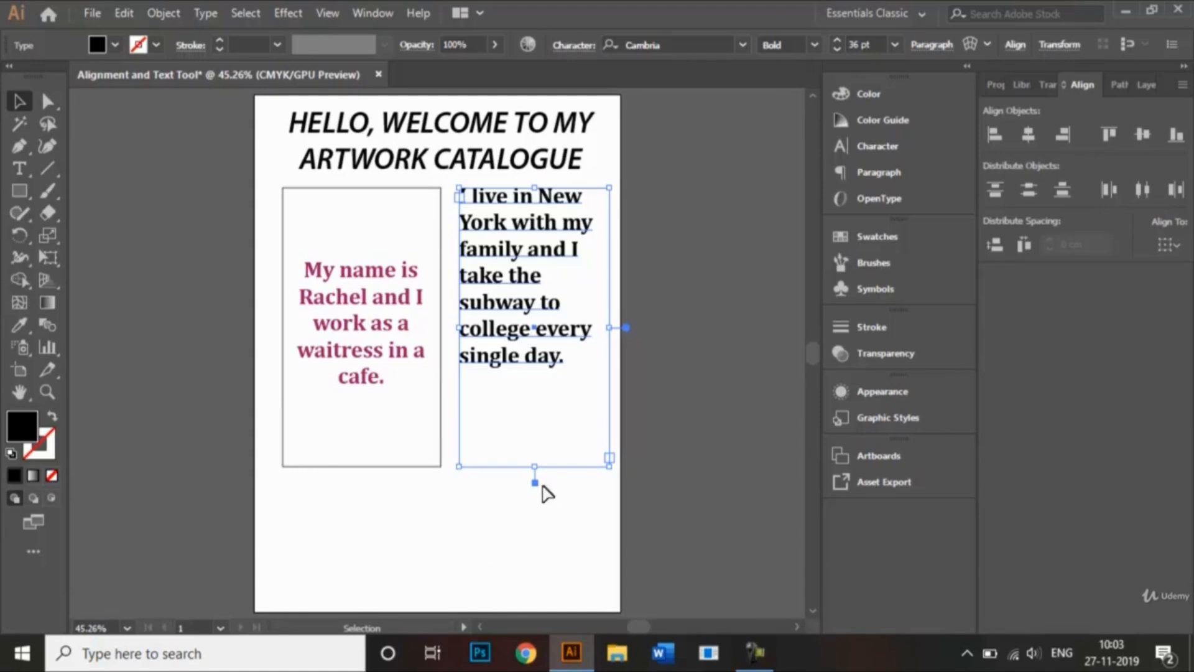
{"action": "left_click_drag", "start_coordinate": [536, 467], "coordinate": [518, 373]}
{"action": "left_click", "coordinate": [516, 419]}
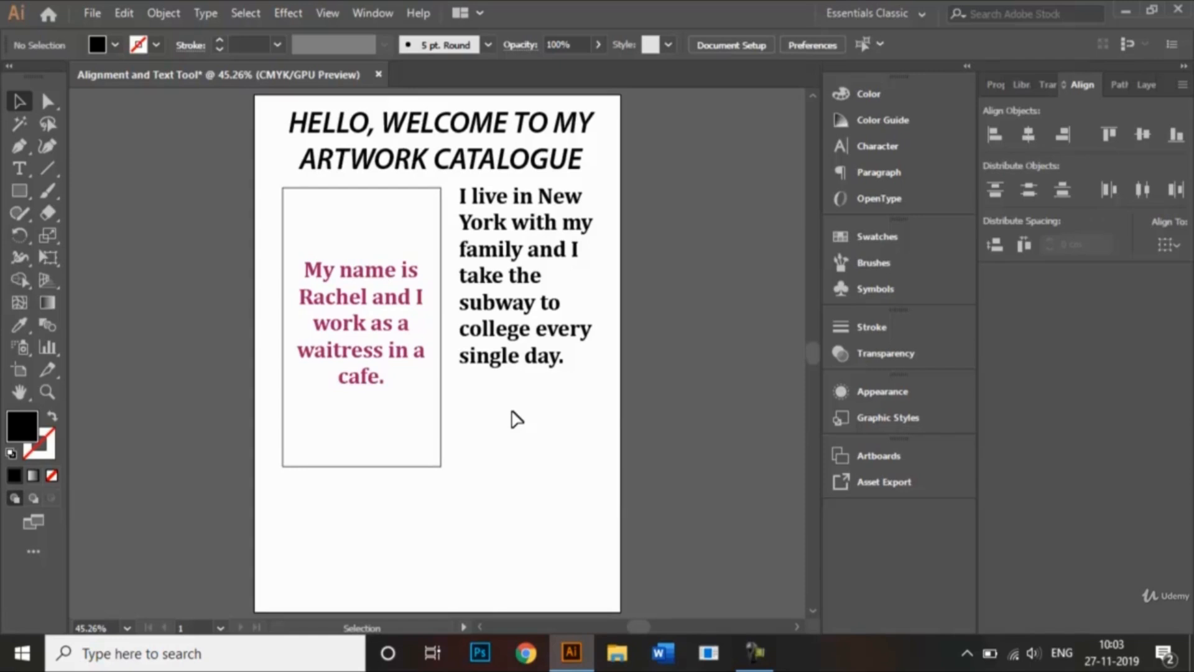
Examine the file formats offered for saving a copy of the document under Save As, and cancel without saving.
{"action": "left_click", "coordinate": [99, 13]}
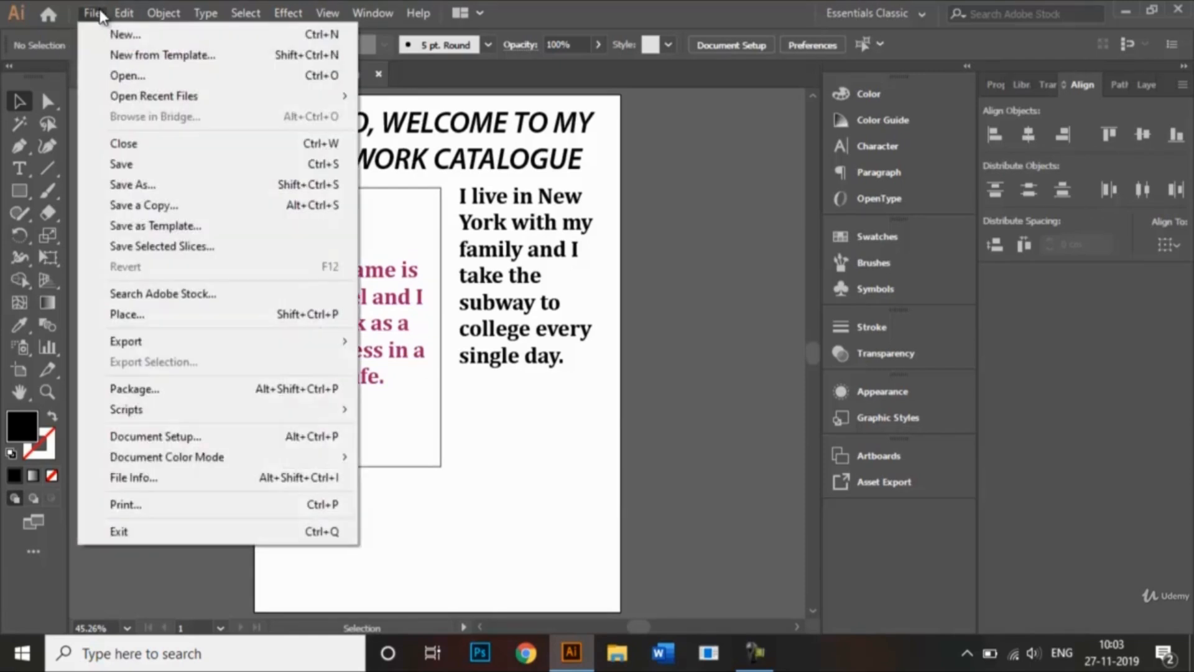
{"action": "left_click", "coordinate": [167, 190]}
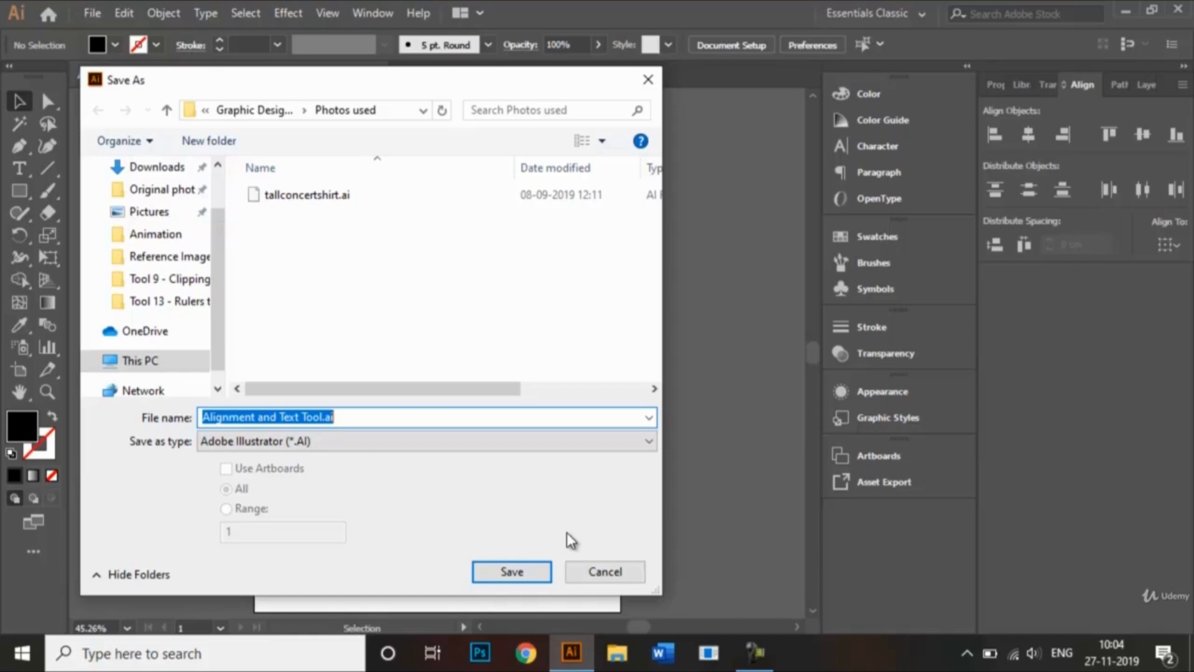
{"action": "left_click", "coordinate": [655, 444]}
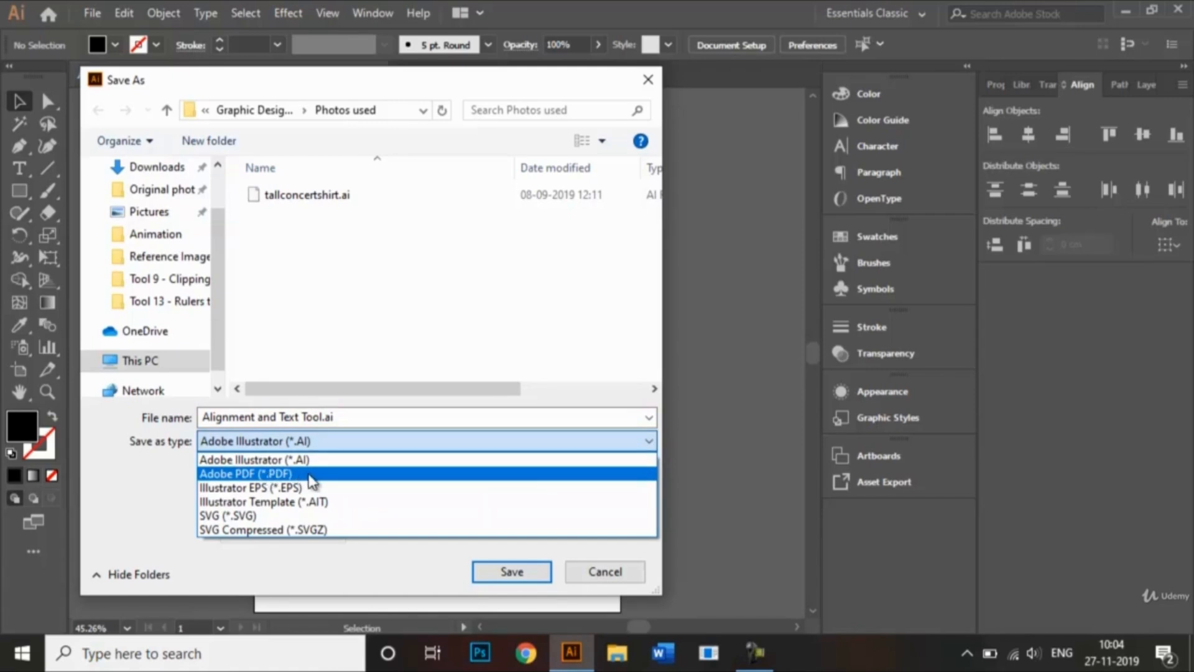
{"action": "left_click", "coordinate": [606, 577]}
{"action": "left_click", "coordinate": [618, 567]}
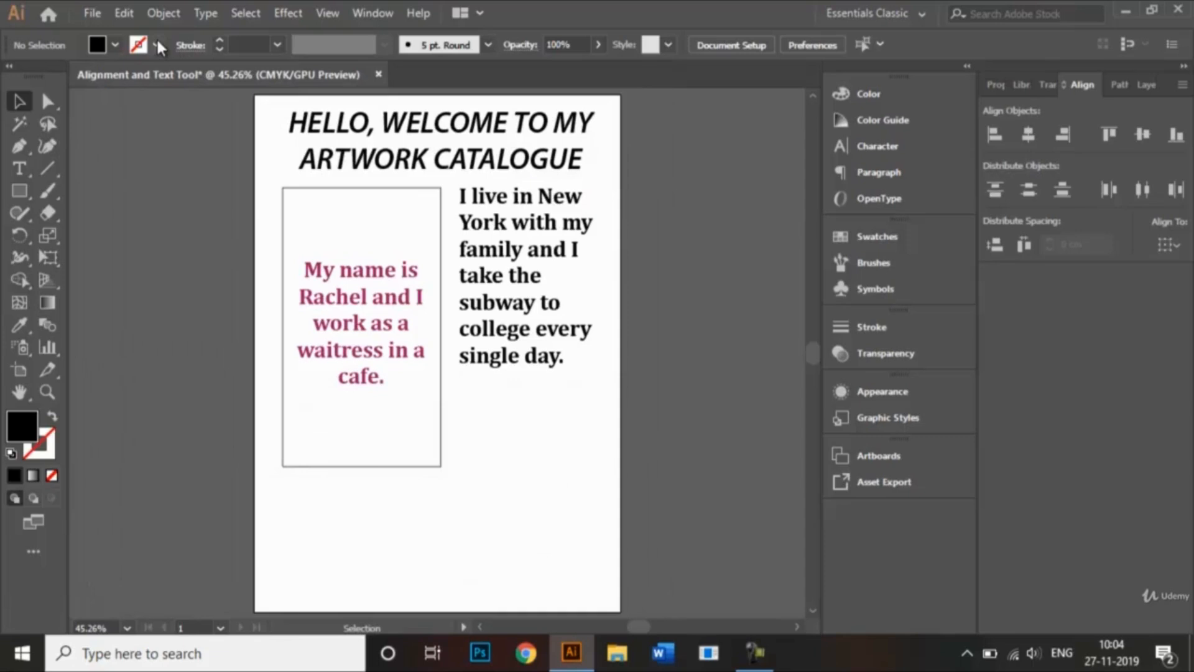
Examine the Export As settings with JPEG as the file type, and cancel without exporting.
{"action": "left_click", "coordinate": [93, 12]}
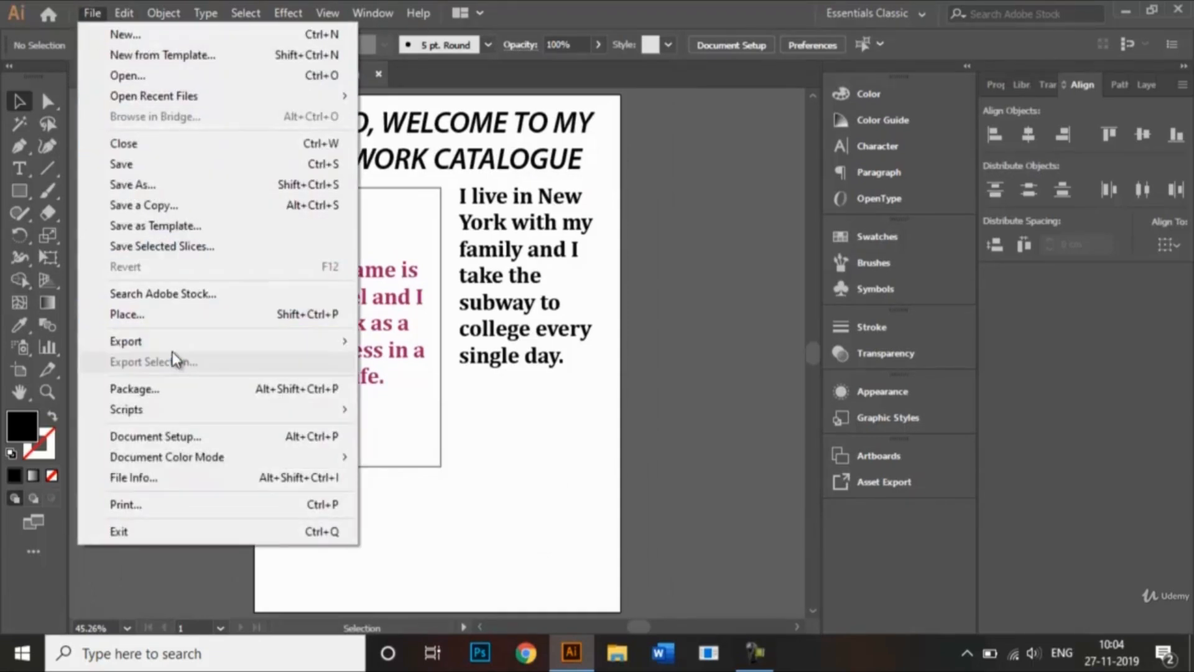
{"action": "mouse_move", "coordinate": [196, 339]}
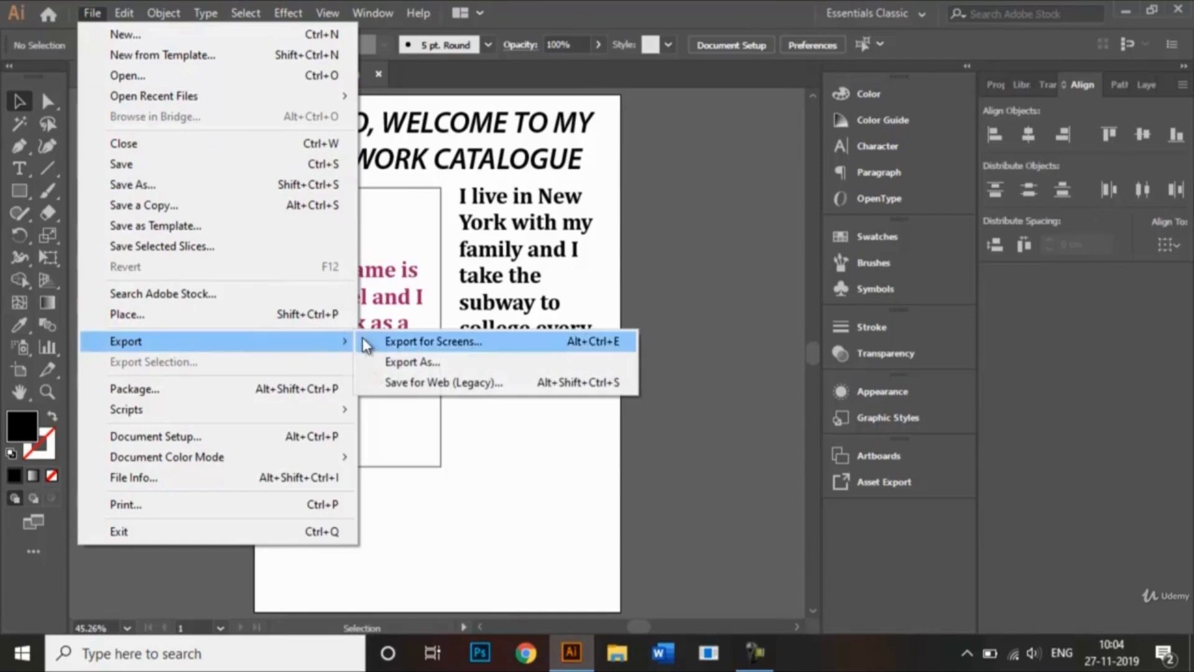
{"action": "left_click", "coordinate": [399, 365]}
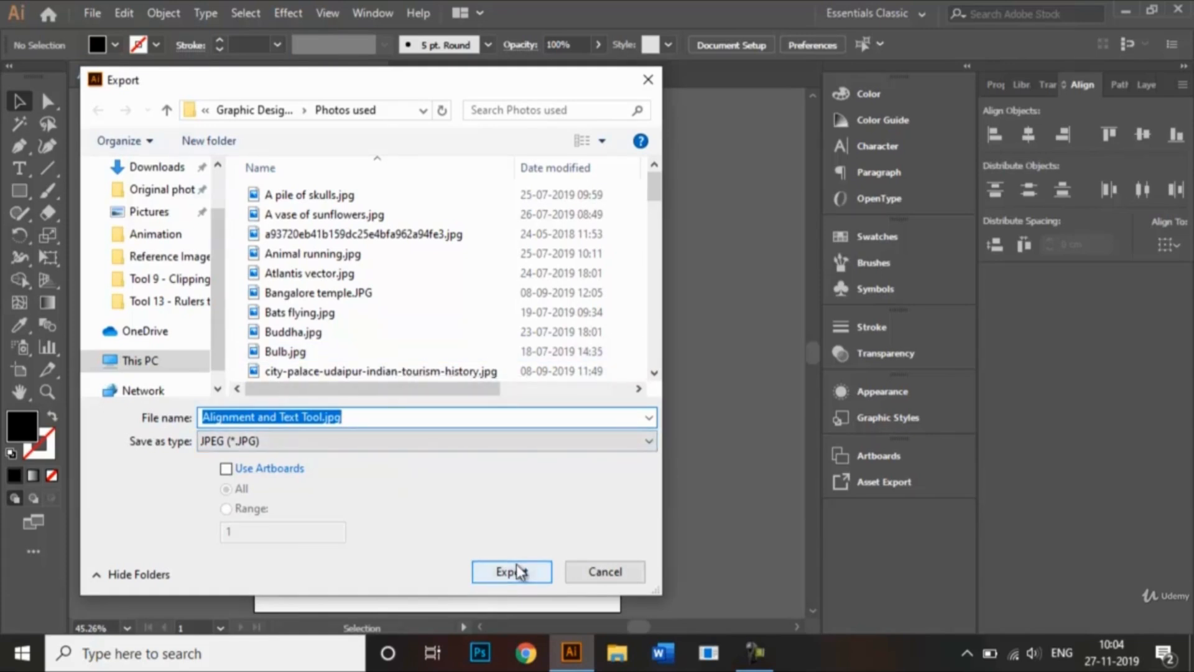
{"action": "left_click", "coordinate": [598, 568]}
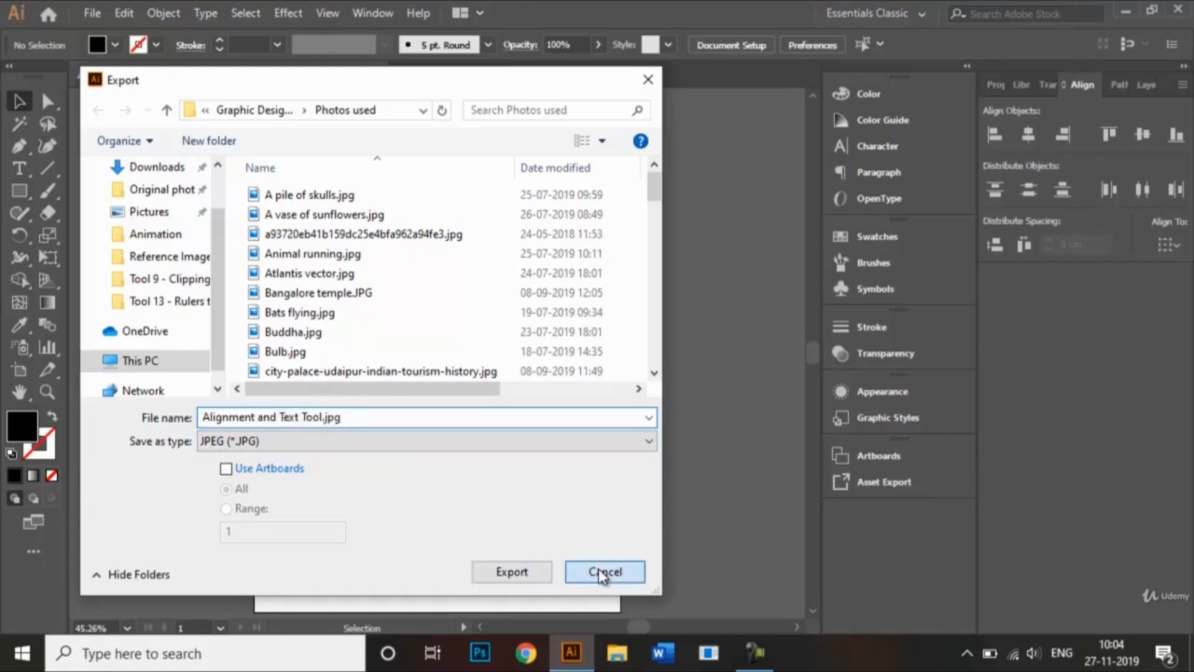